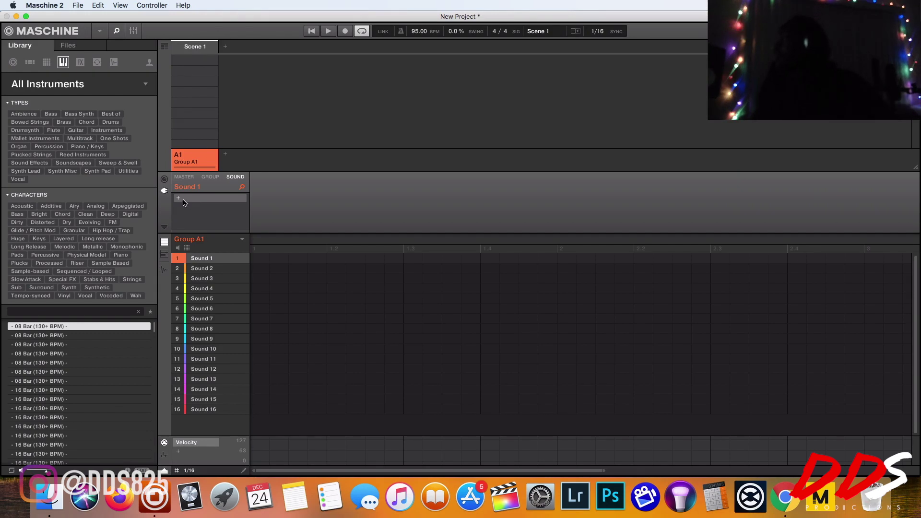
# - Load the Spectrasonics Omnisphere instrument on Sound 1 of Group A1 and open its plug-in window
pyautogui.click(184, 200)
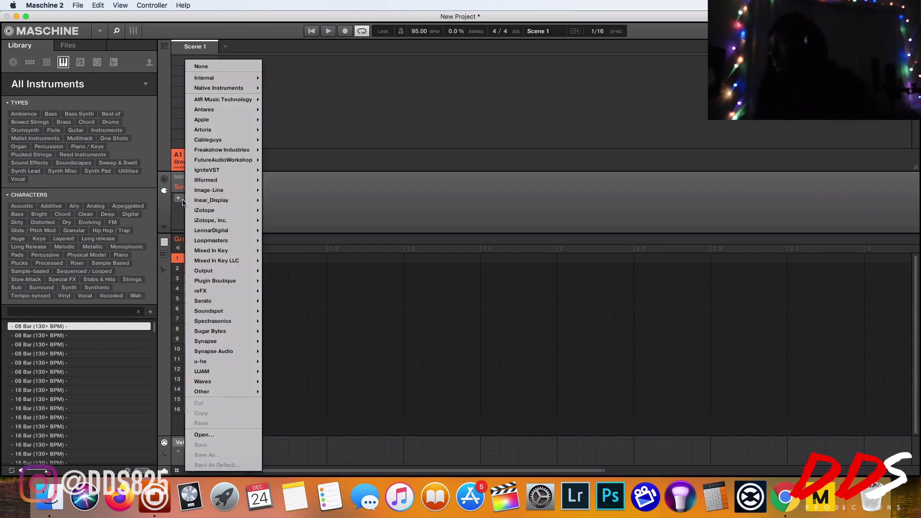
pyautogui.moveTo(235, 338)
pyautogui.moveTo(235, 321)
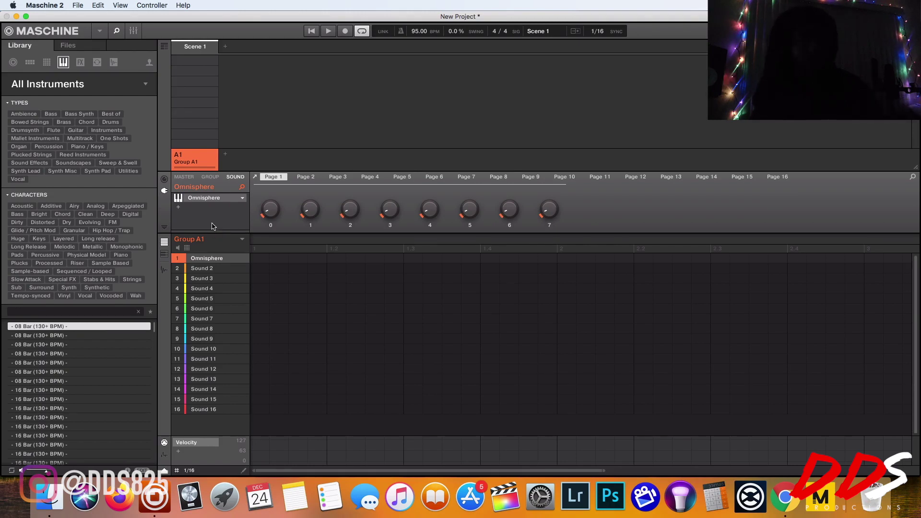
pyautogui.click(205, 199)
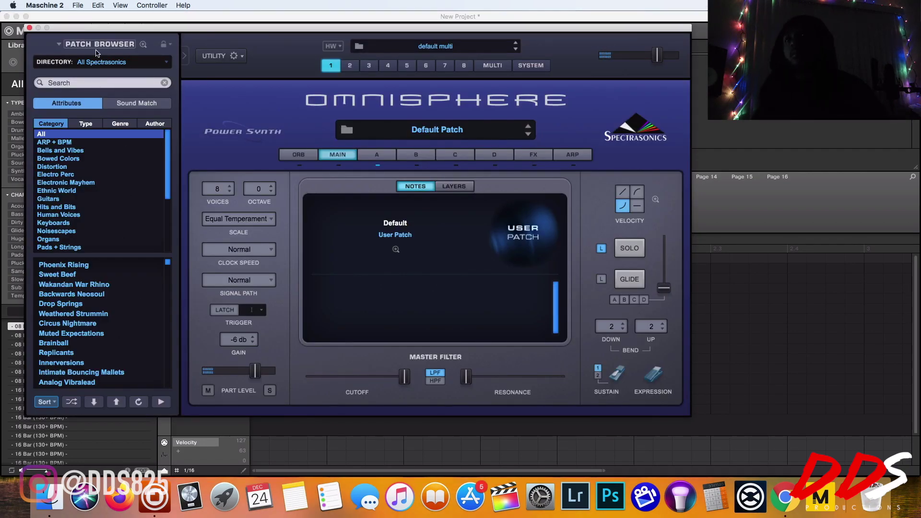
# - Enable Lite Version in the full-size patch browser and set the directory to Keyscape Creative
pyautogui.click(143, 44)
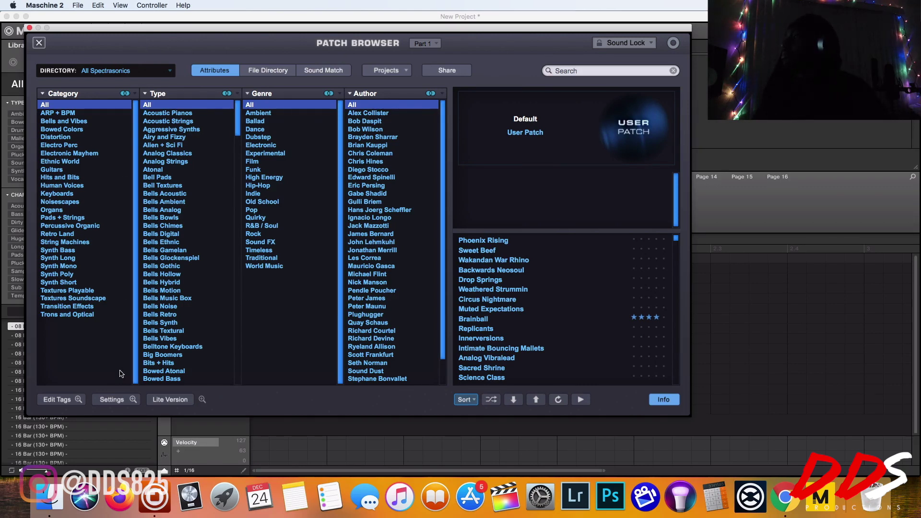
pyautogui.click(160, 400)
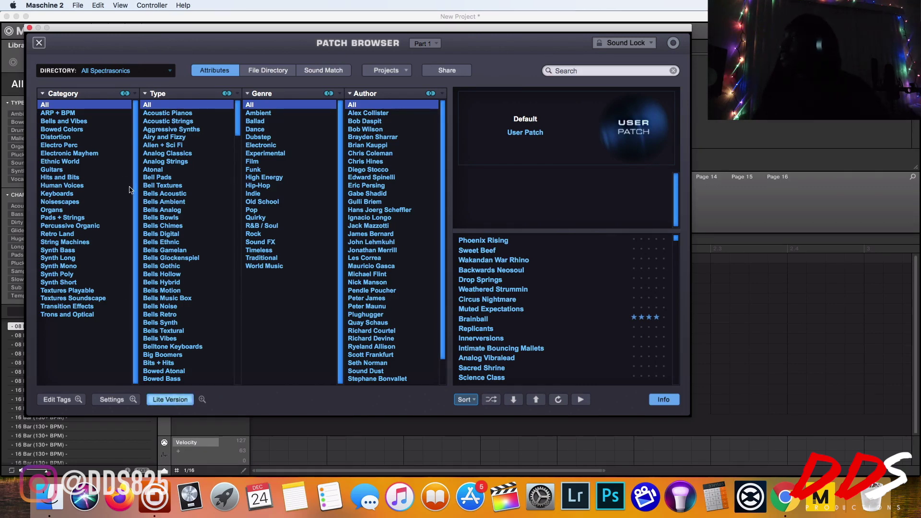
pyautogui.click(144, 70)
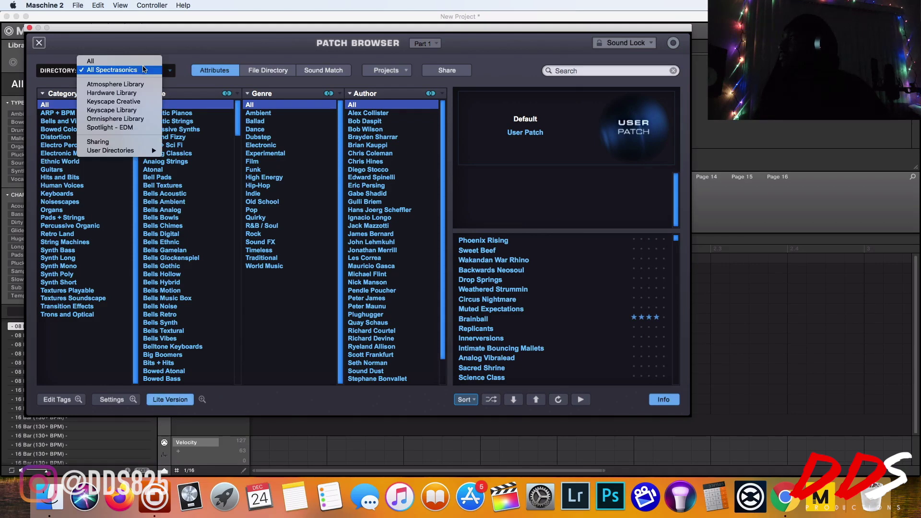
pyautogui.click(125, 141)
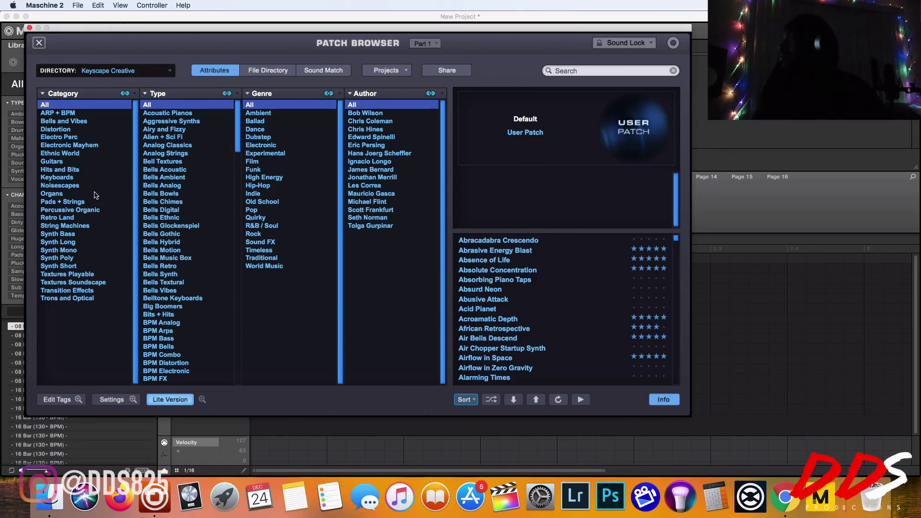
# - Filter the patches to the Keyboards category, audition Absorbing Piano Taps and load Atmospheric Keys 1
pyautogui.click(90, 177)
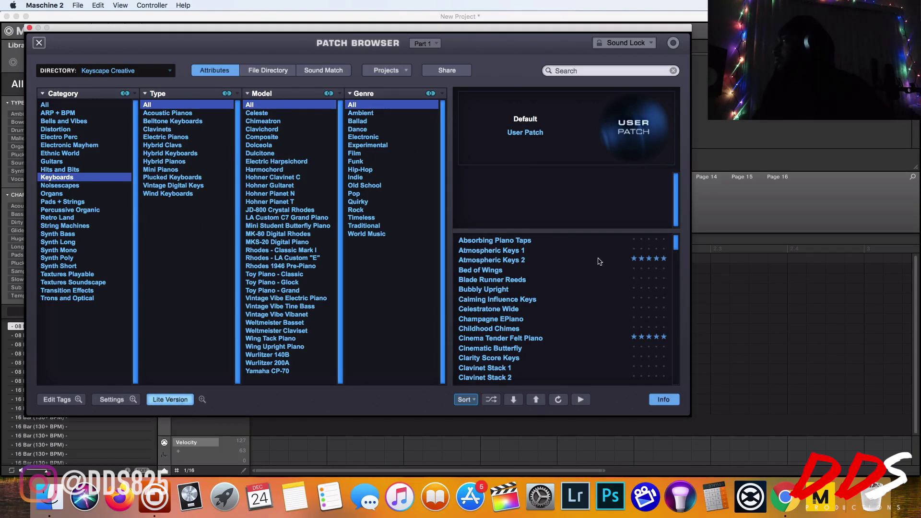
pyautogui.click(565, 244)
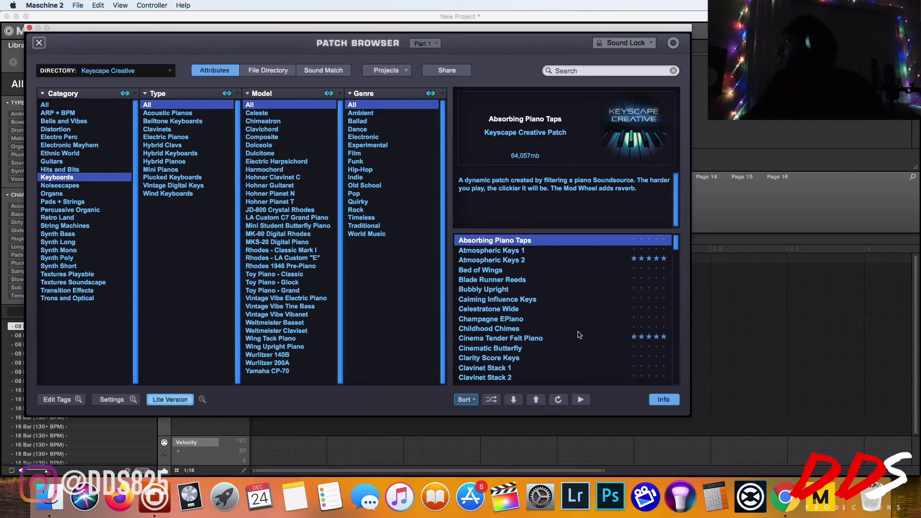
pyautogui.click(525, 251)
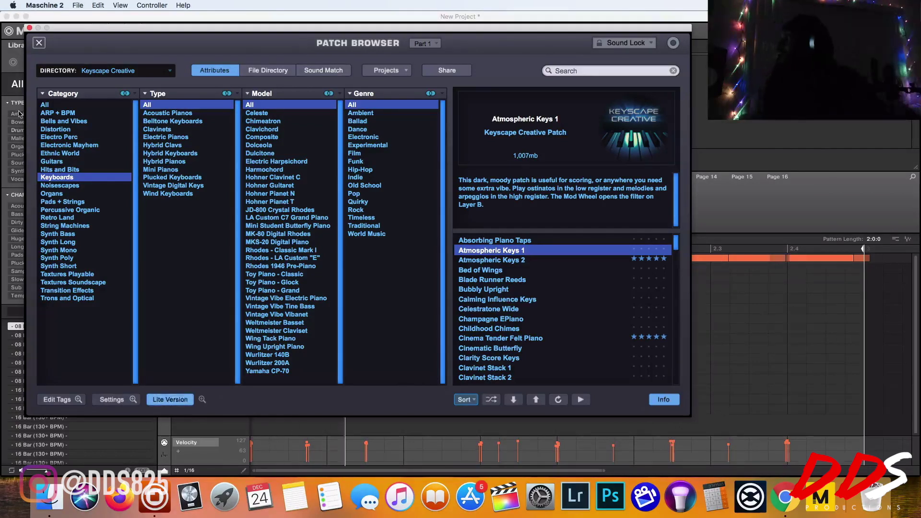
# - Add the Cableguys HalfTime effect after Omnisphere on Group A1's first sound and close the plug-in windows
pyautogui.click(30, 27)
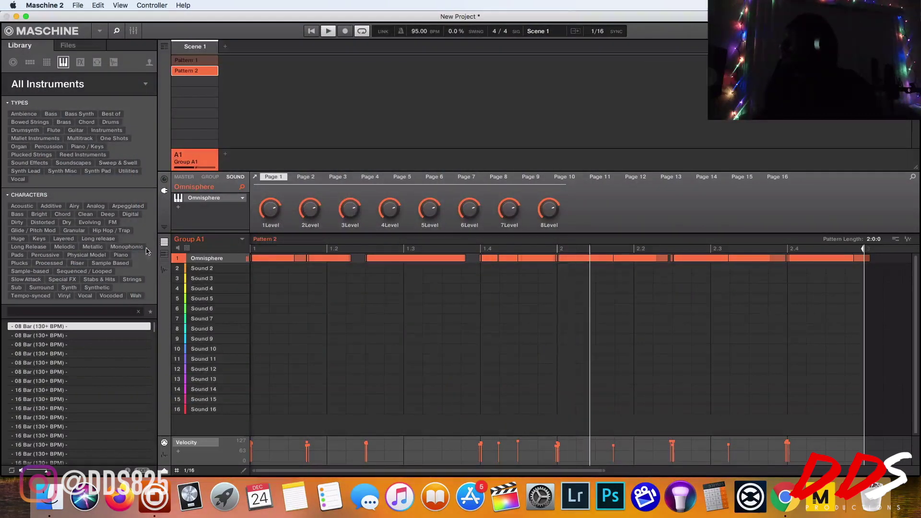
pyautogui.click(214, 198)
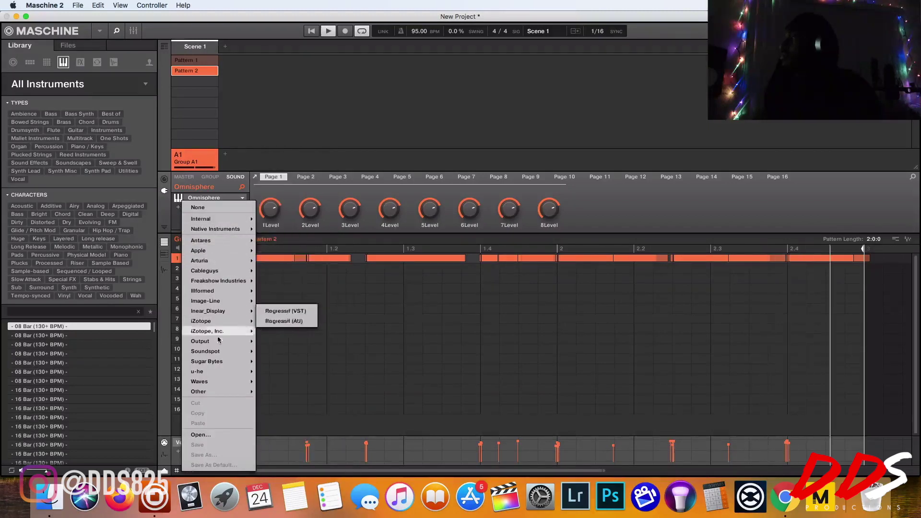
pyautogui.moveTo(225, 291)
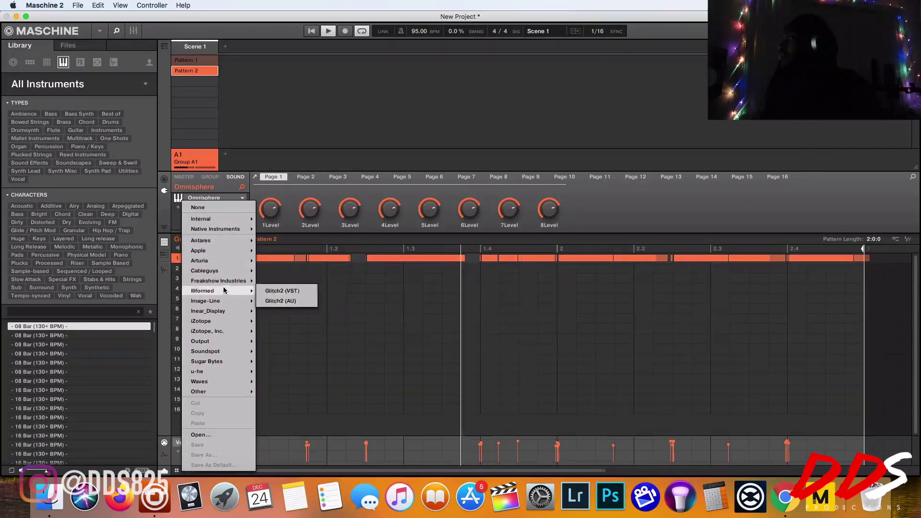
pyautogui.click(280, 270)
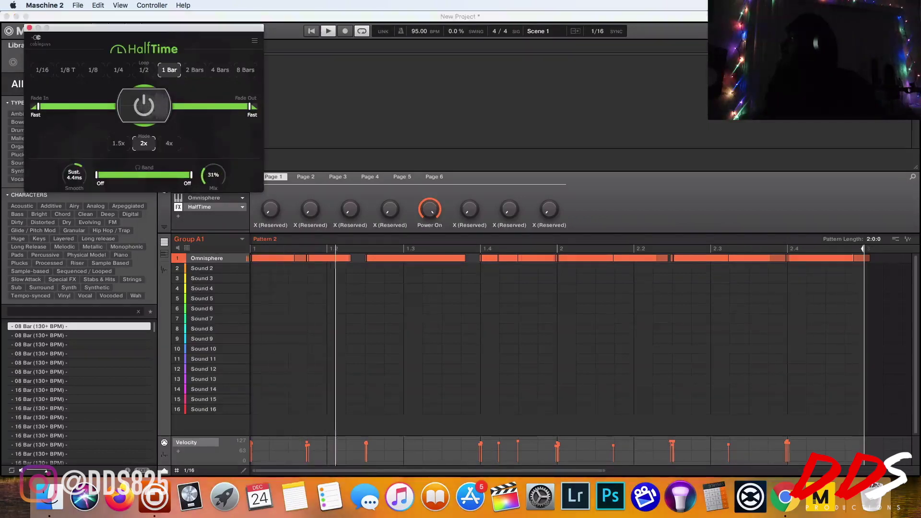
pyautogui.click(29, 27)
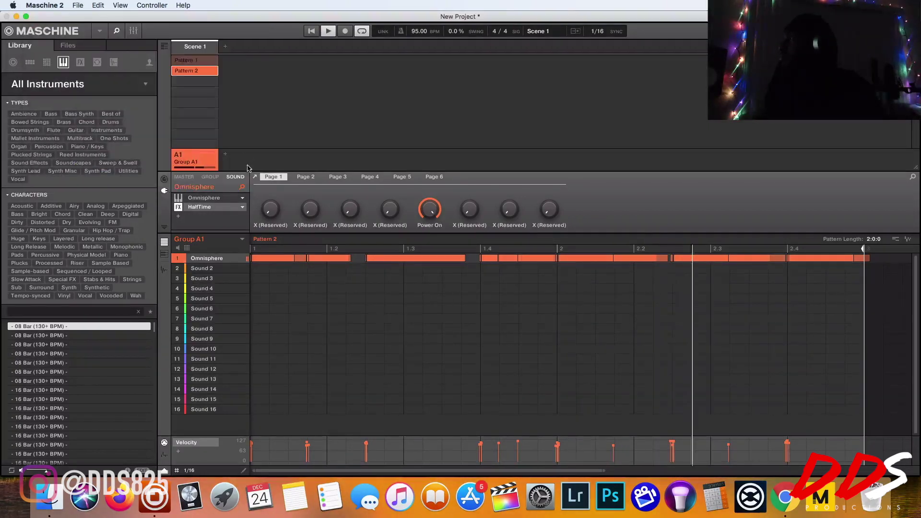
# - Create Group B1 and load Omnisphere (VST) on its first sound
pyautogui.click(225, 156)
pyautogui.click(214, 198)
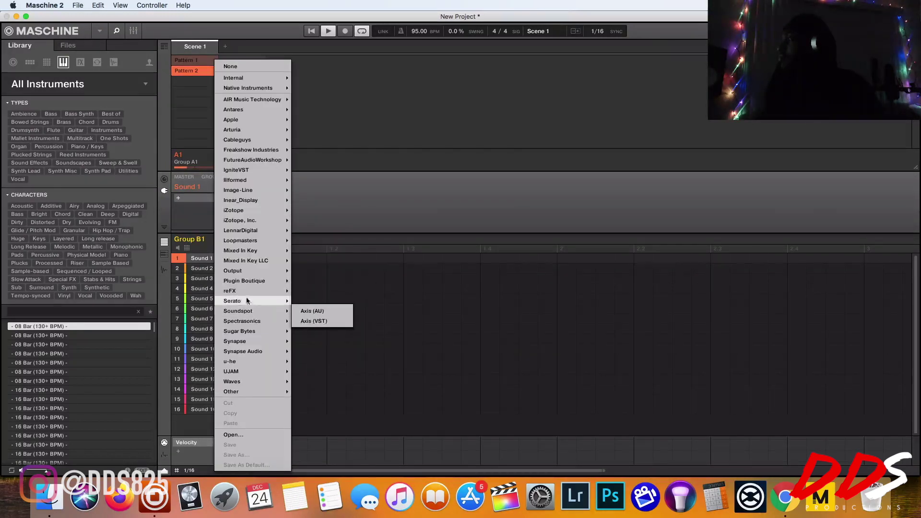
pyautogui.moveTo(251, 231)
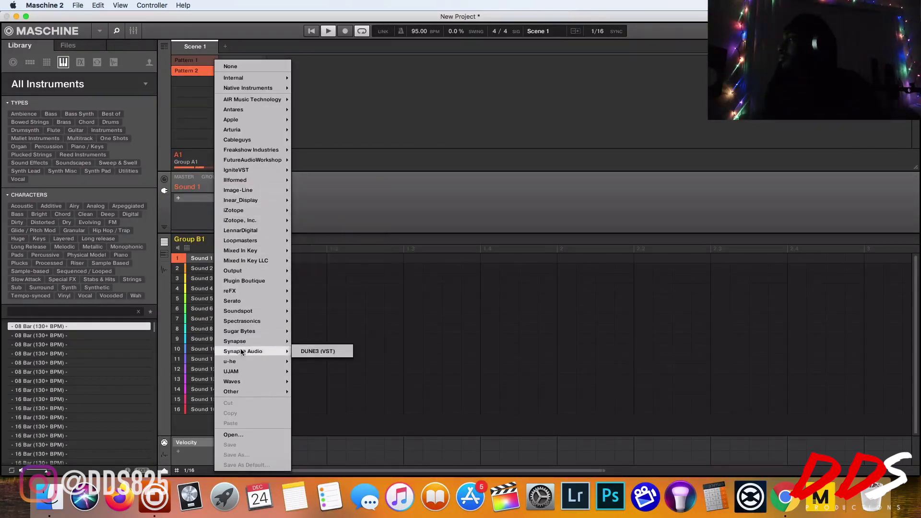
pyautogui.moveTo(243, 320)
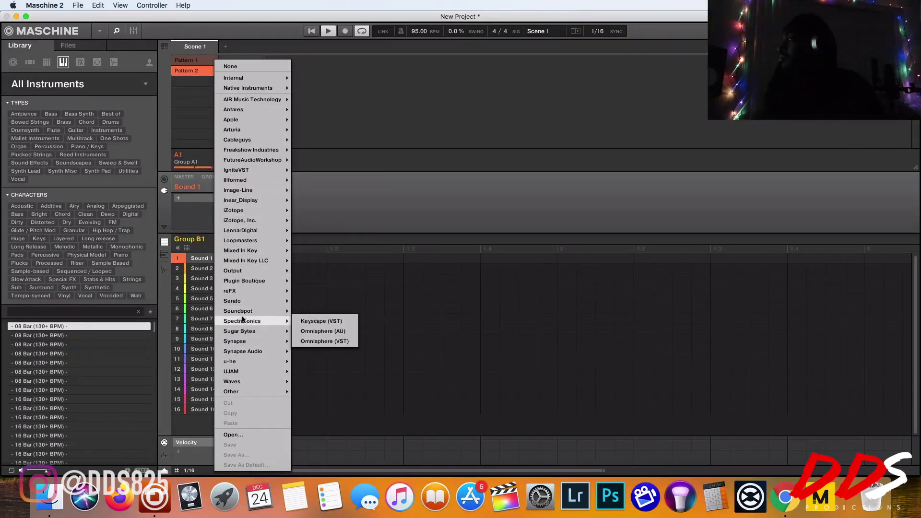
pyautogui.click(326, 341)
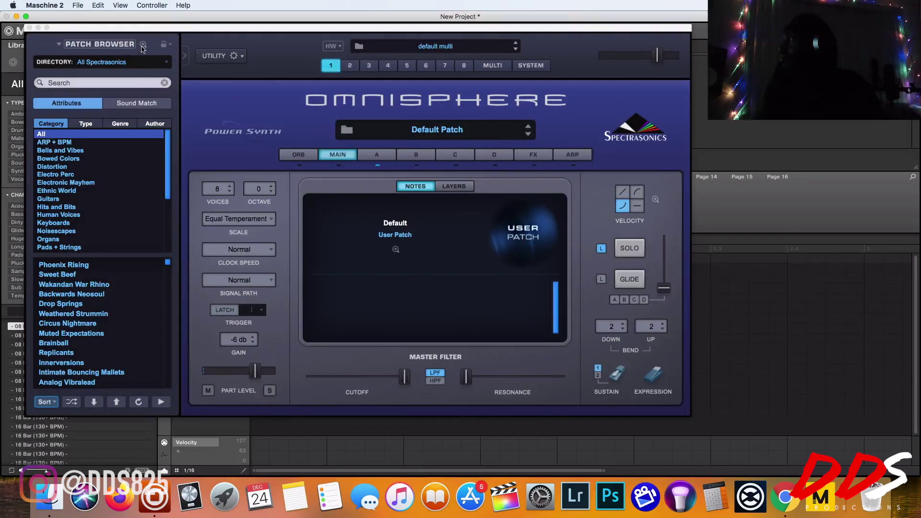
# - Enable Lite Version in the full-size patch browser and set the directory to the User folder
pyautogui.click(143, 46)
pyautogui.click(168, 399)
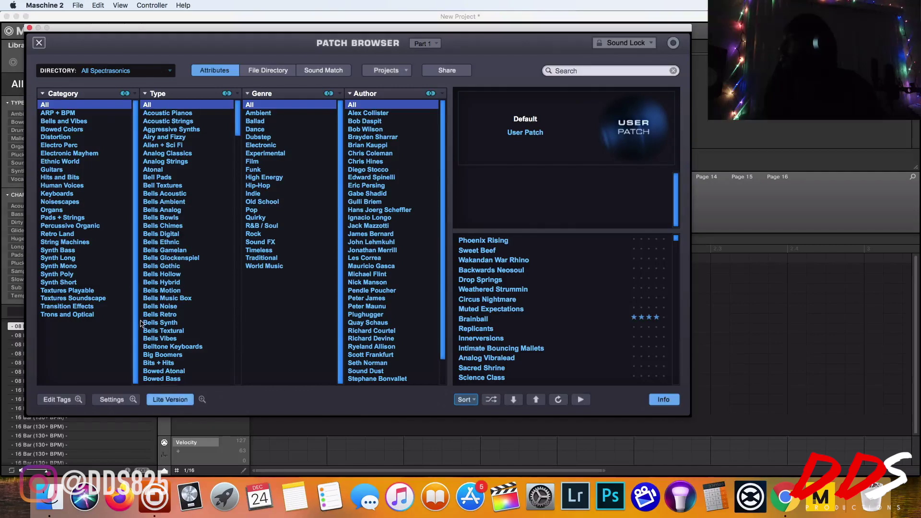
pyautogui.click(92, 69)
pyautogui.moveTo(144, 150)
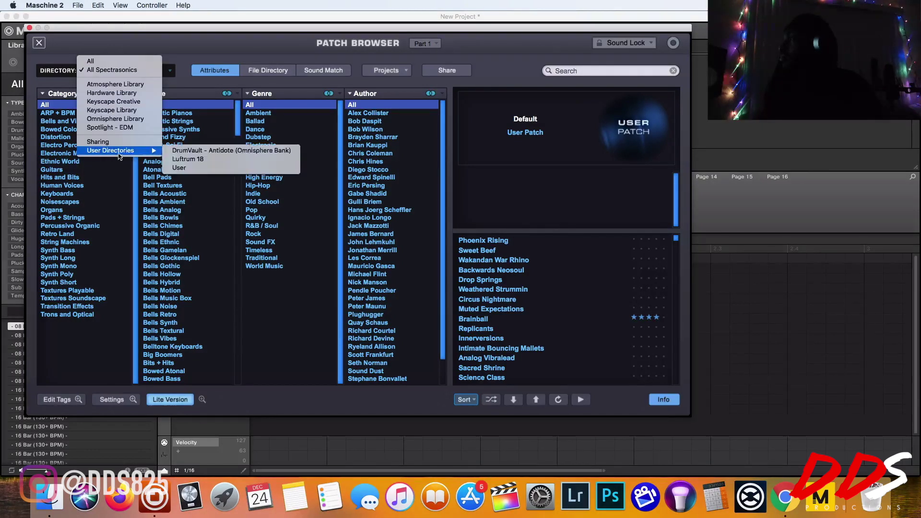
pyautogui.click(184, 169)
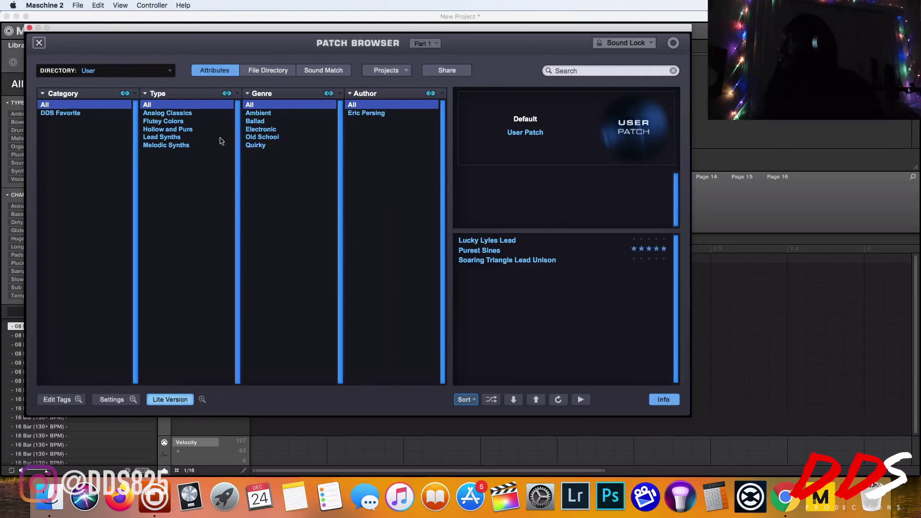
# - Audition Lucky Lyles Lead and Soaring Triangle Lead Unison, settling on the Purest Sines patch for Group B1 with the pattern playing
pyautogui.click(516, 242)
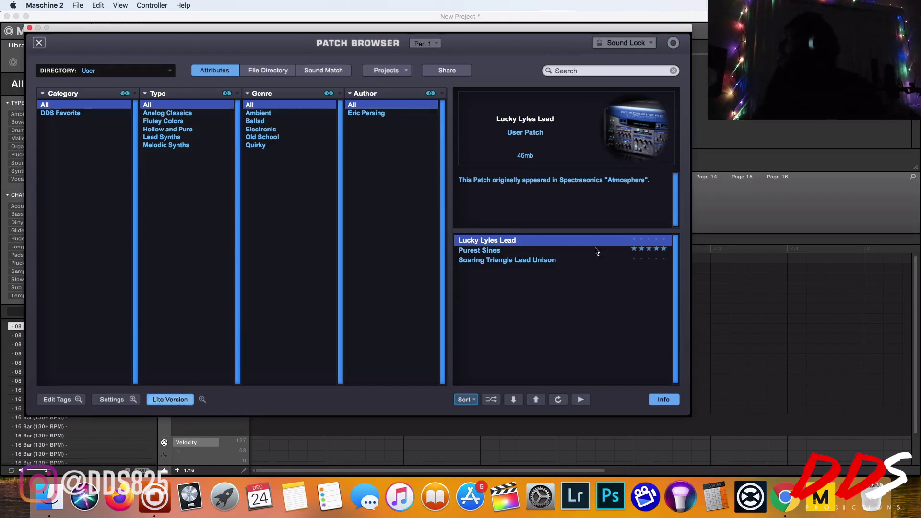
pyautogui.click(580, 250)
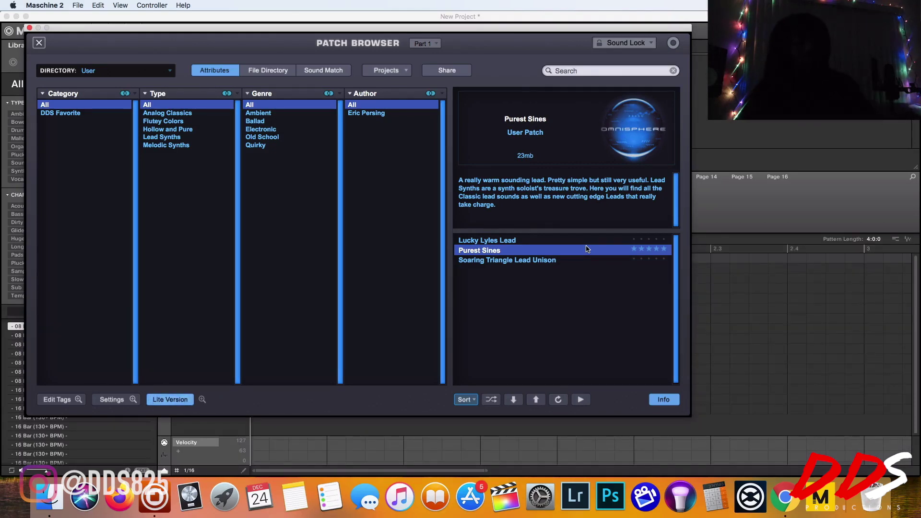
pyautogui.press('space')
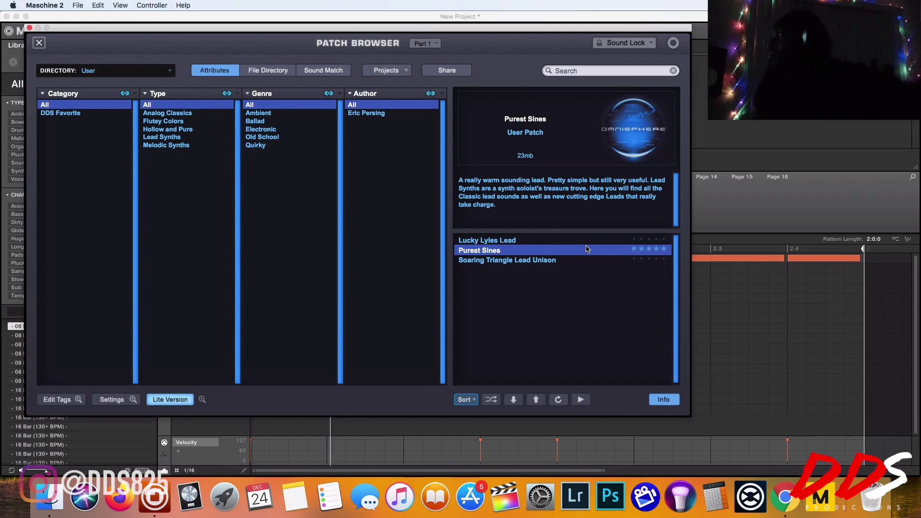
pyautogui.click(510, 260)
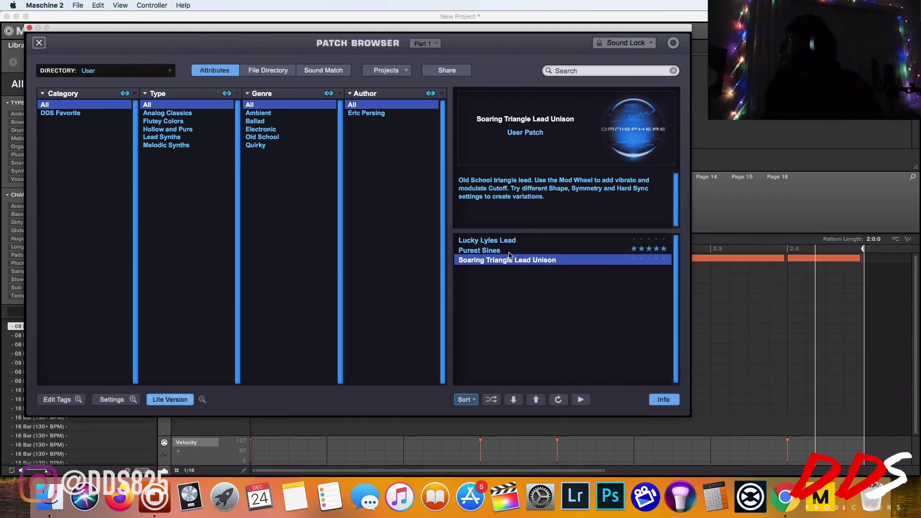
pyautogui.click(507, 251)
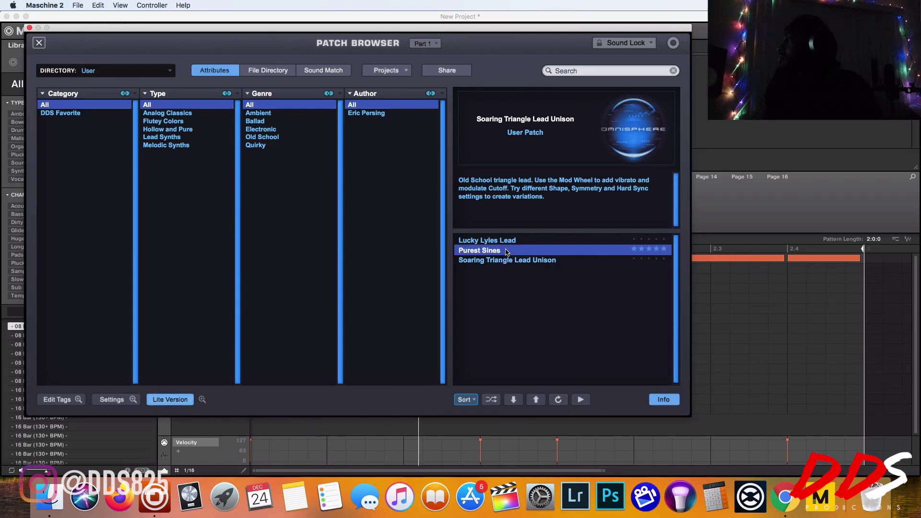
pyautogui.click(29, 27)
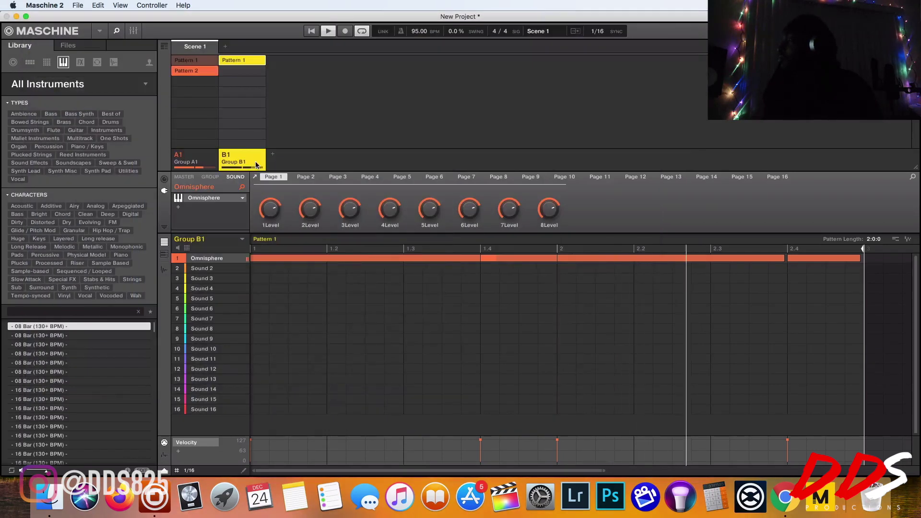
# - Create Group C1, load the reFX Nexus instrument on its first sound and open its window
pyautogui.click(270, 152)
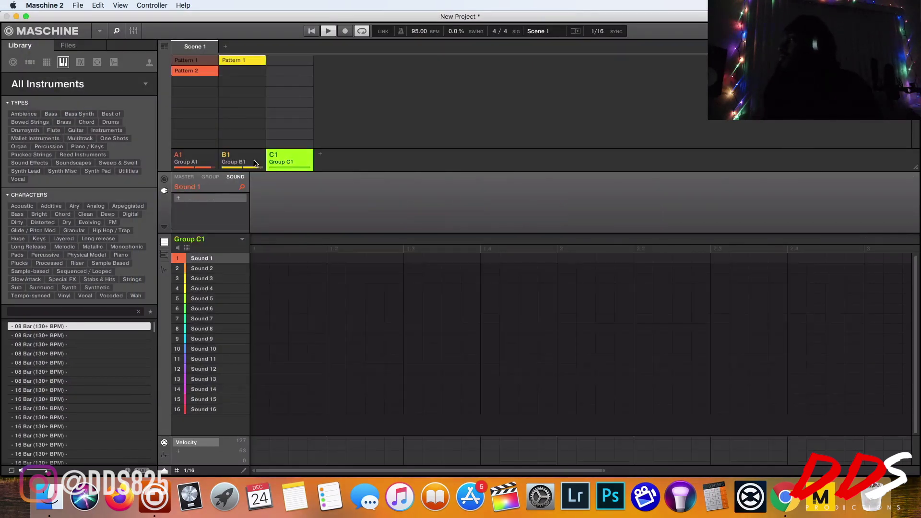
pyautogui.click(221, 198)
pyautogui.moveTo(249, 262)
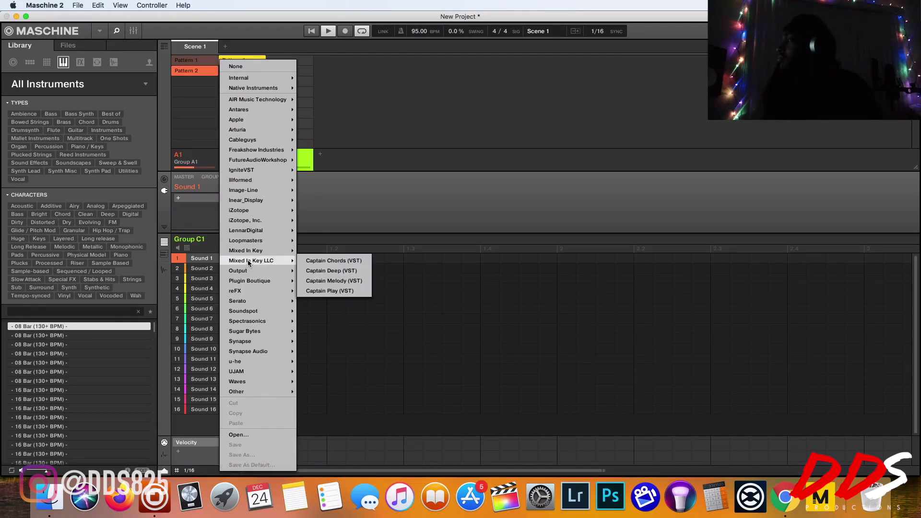
pyautogui.moveTo(263, 361)
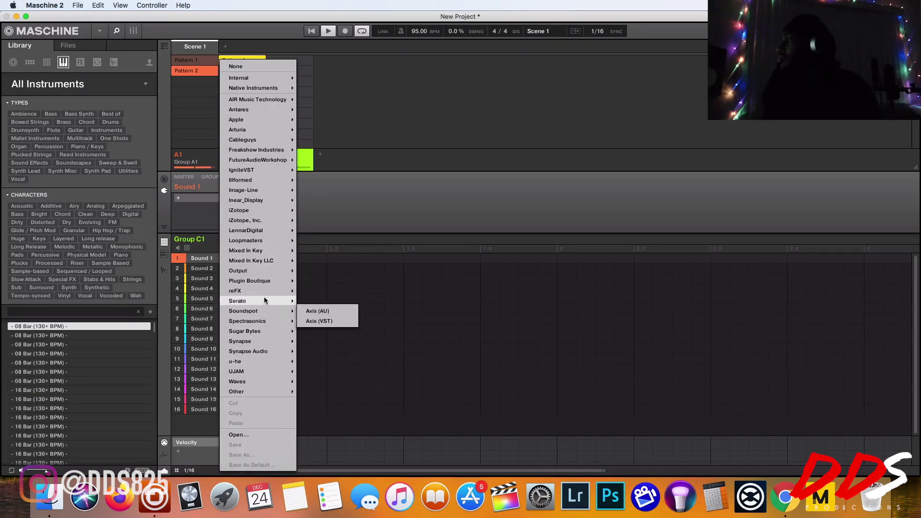
pyautogui.moveTo(286, 291)
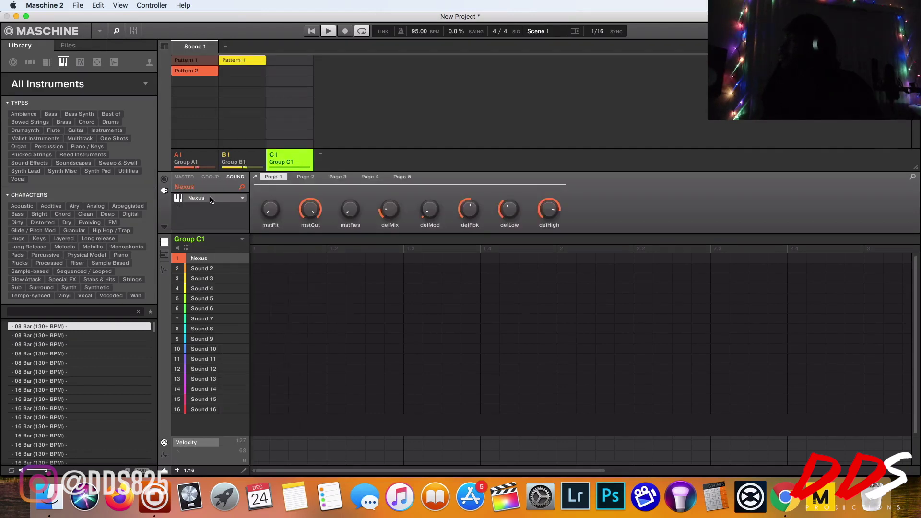
pyautogui.click(211, 199)
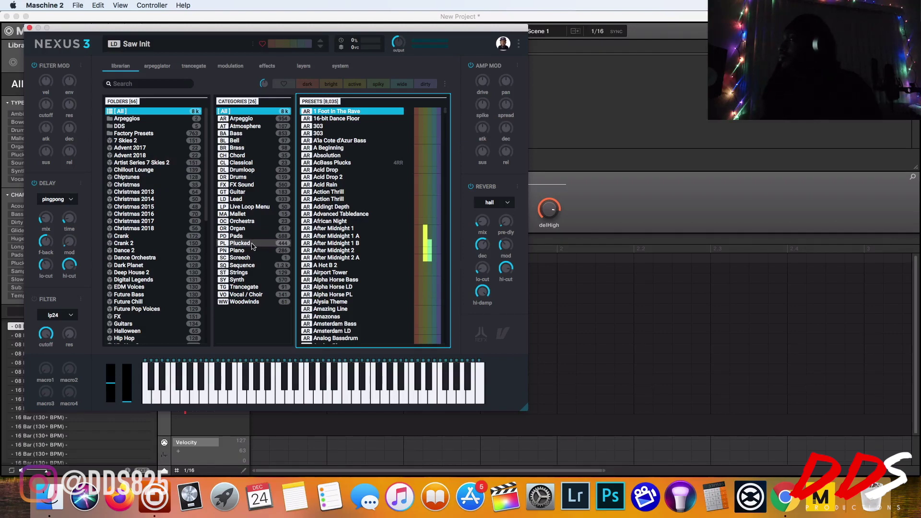
# - Filter the Nexus presets to the Piano category, audition 21 Smoked and load A Piano Concert
pyautogui.click(252, 250)
pyautogui.click(350, 113)
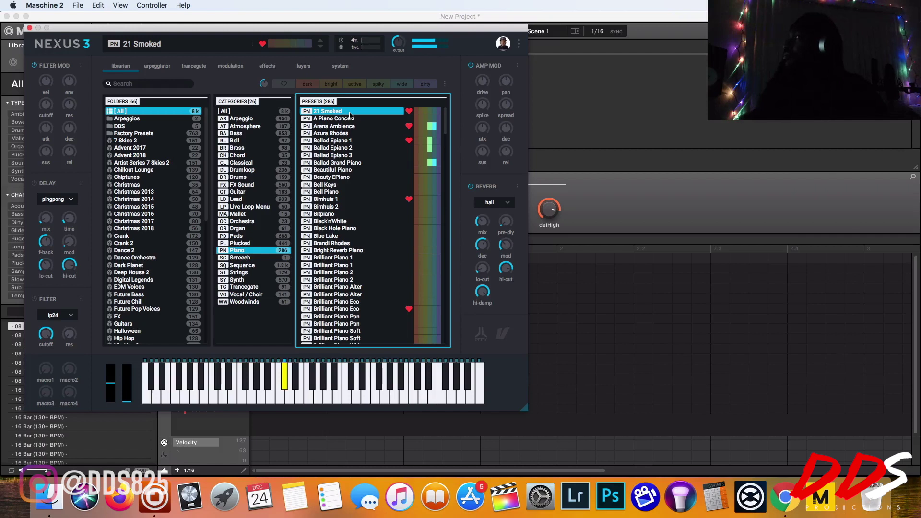
pyautogui.click(383, 119)
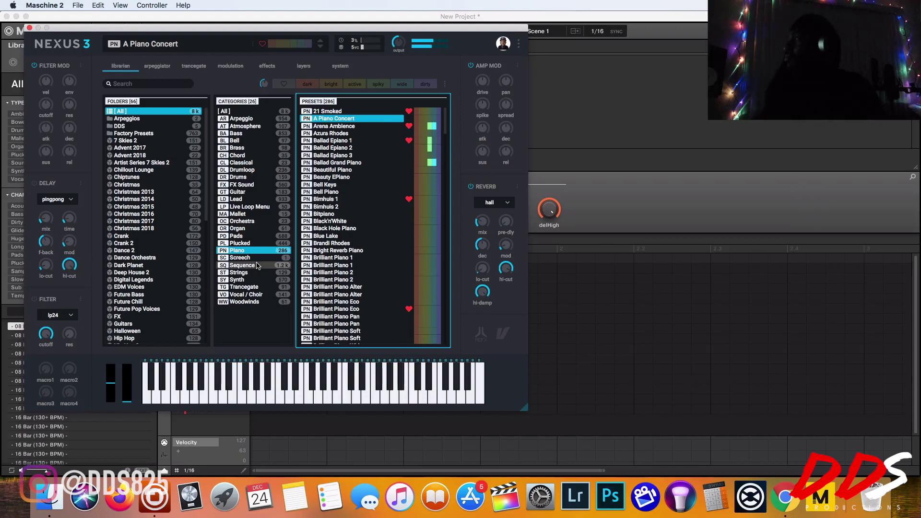
# - Load a preset from the Christmas folder in Nexus, record a pattern for Group C1 and close the instrument window
pyautogui.click(144, 191)
pyautogui.click(147, 185)
pyautogui.click(330, 170)
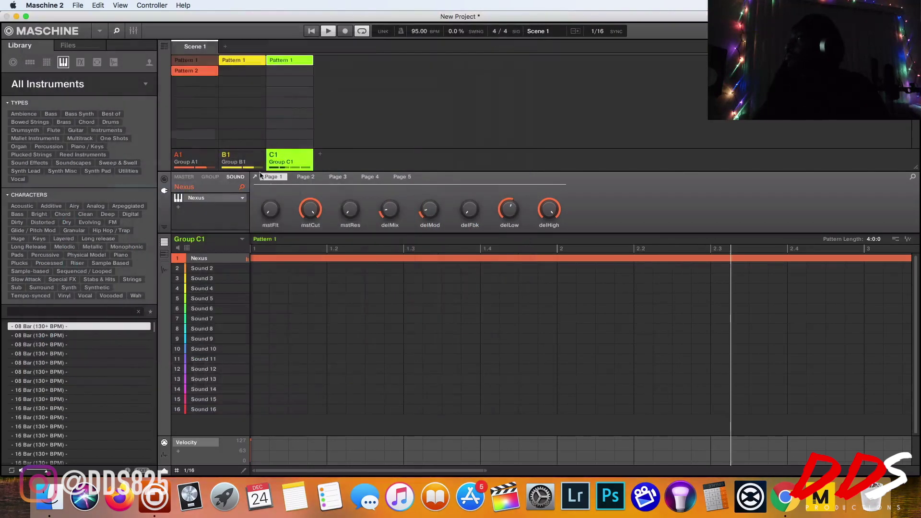
pyautogui.click(30, 27)
# - Create Group D1 and load the reFX Nexus instrument on its first sound
pyautogui.click(320, 155)
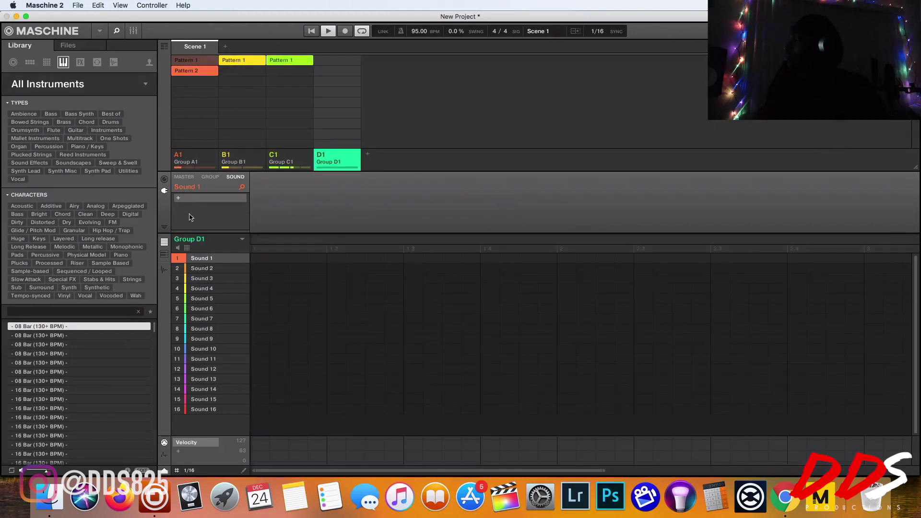
pyautogui.click(191, 199)
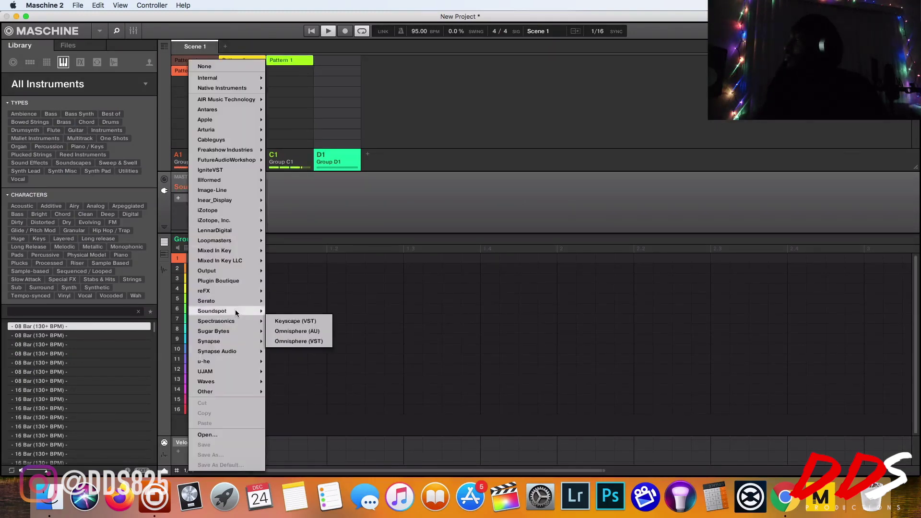
pyautogui.moveTo(238, 290)
pyautogui.click(271, 292)
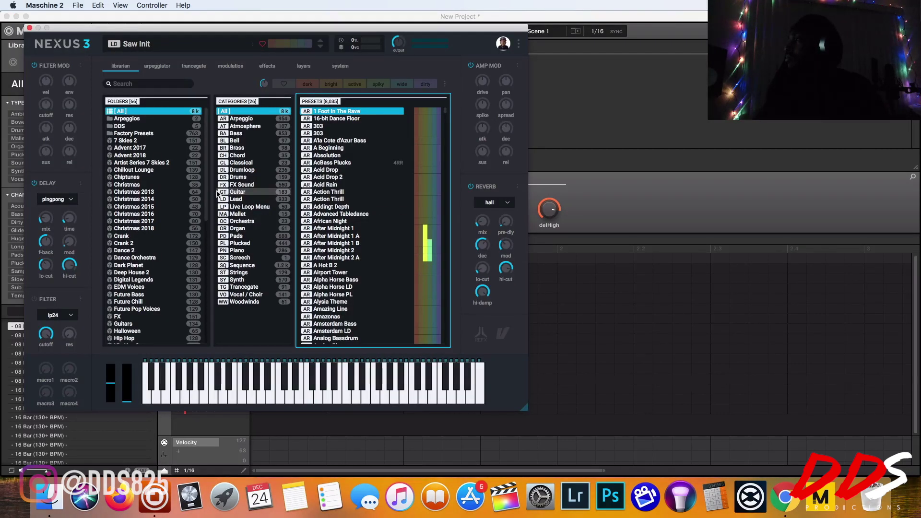
# - Filter the Nexus presets to the Christmas folder, audition Christmas Choir and load Dream Piano
pyautogui.click(186, 186)
pyautogui.scroll(-1, 338, 234)
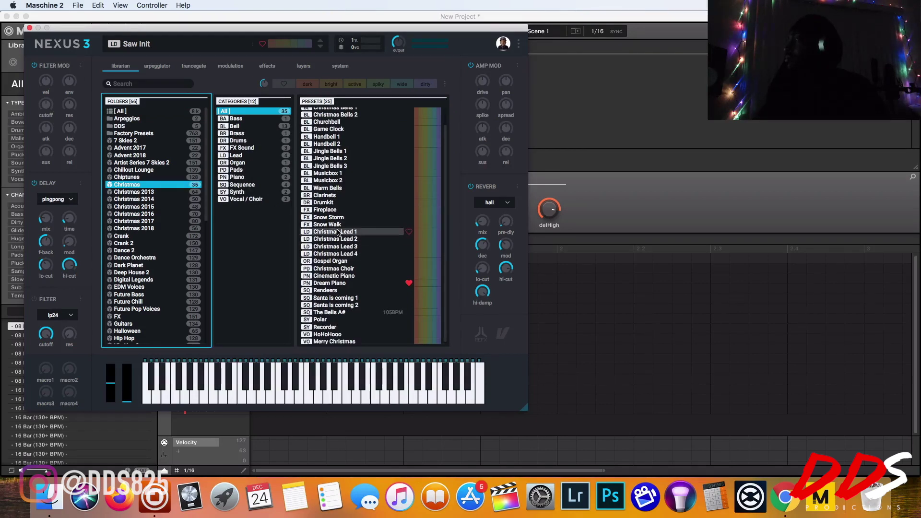
pyautogui.click(348, 269)
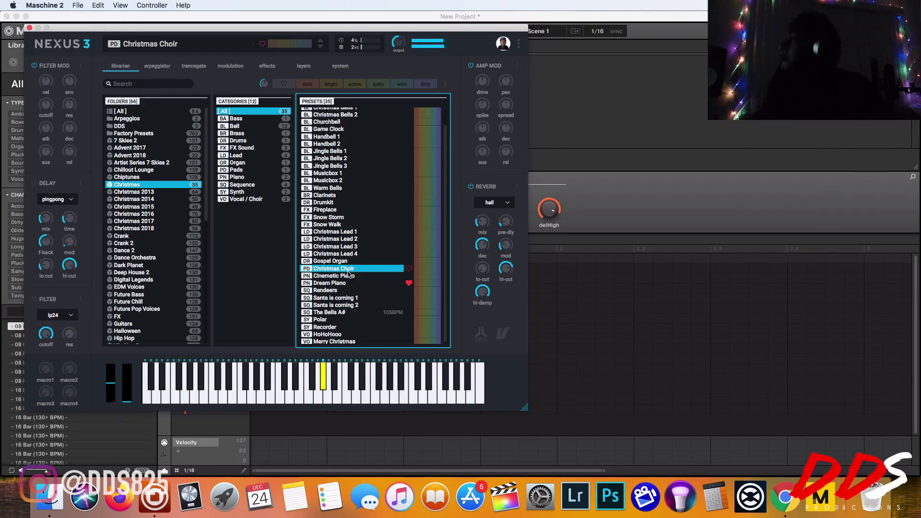
pyautogui.click(349, 284)
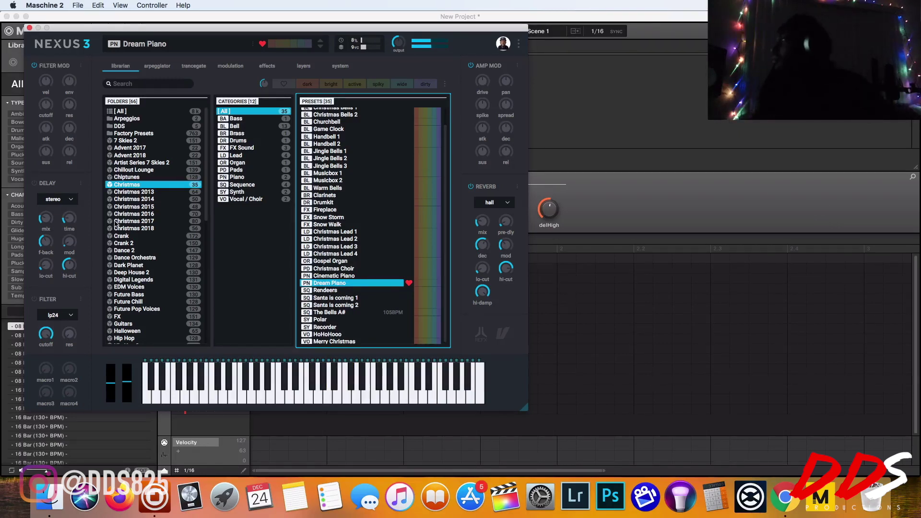
# - Save the project as 24th in the Dec folder inside Projects > 2019
pyautogui.press('super+s')
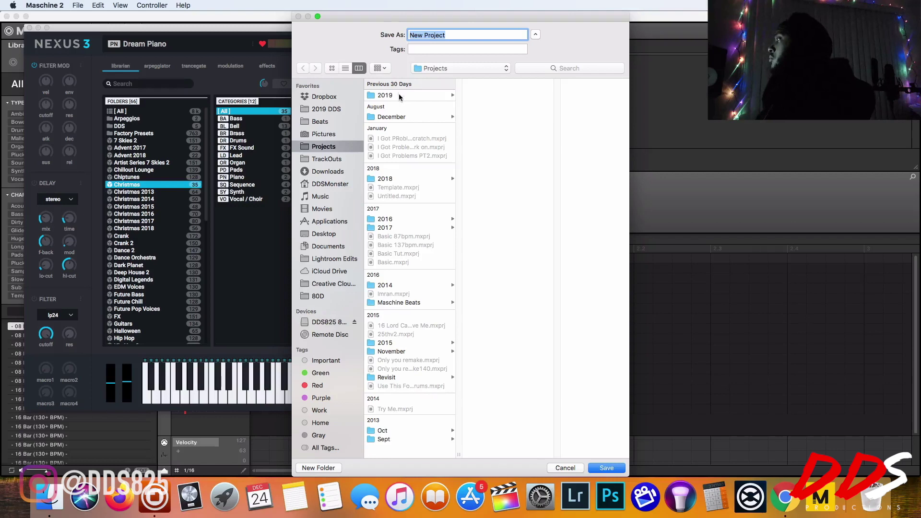
pyautogui.click(399, 97)
pyautogui.click(475, 96)
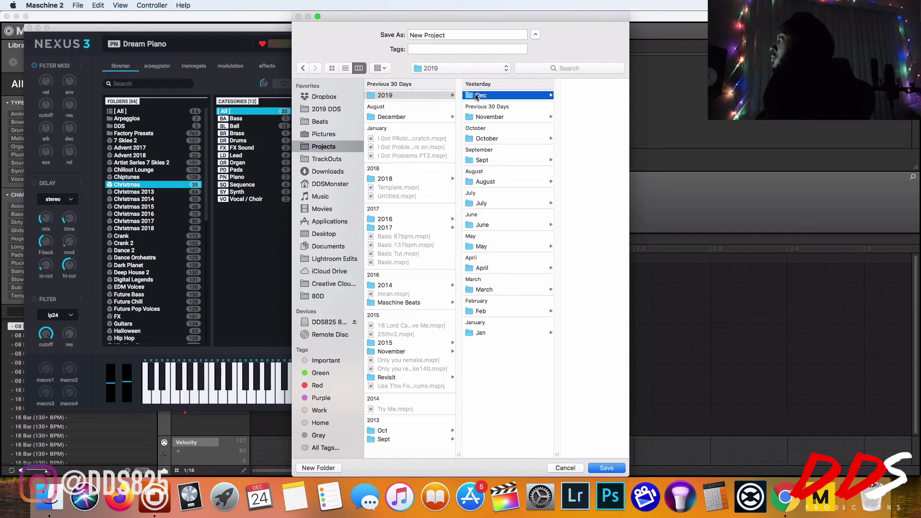
pyautogui.click(461, 35)
pyautogui.write('24th')
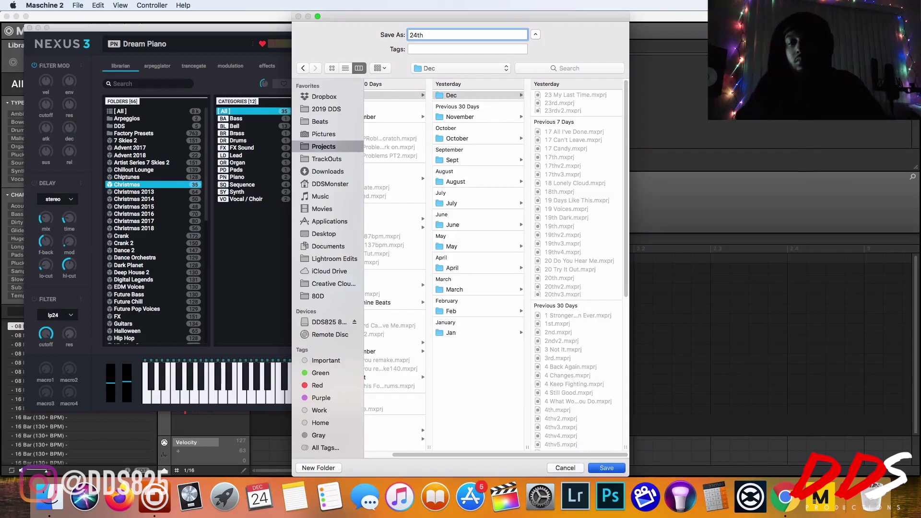
pyautogui.press('Return')
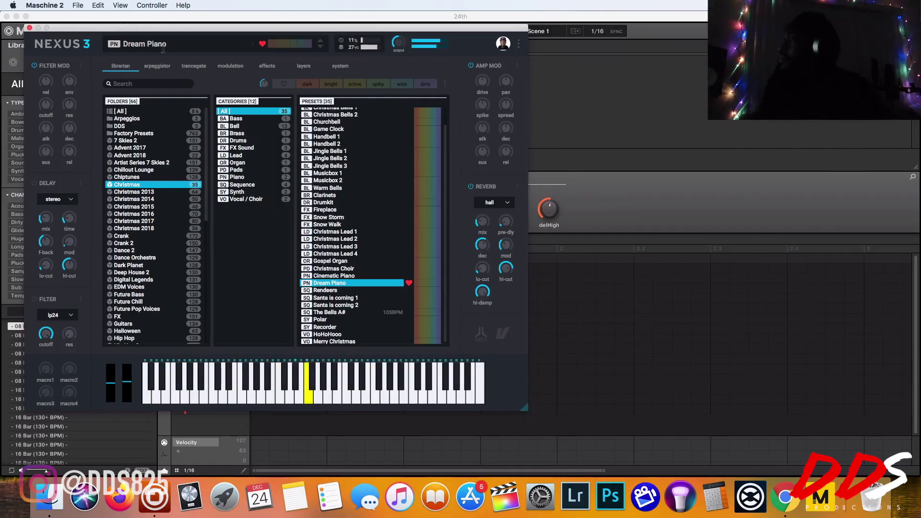
# - Audition the Polar preset, load Musicbox 1 for Group D1 and close the Nexus window
pyautogui.click(327, 320)
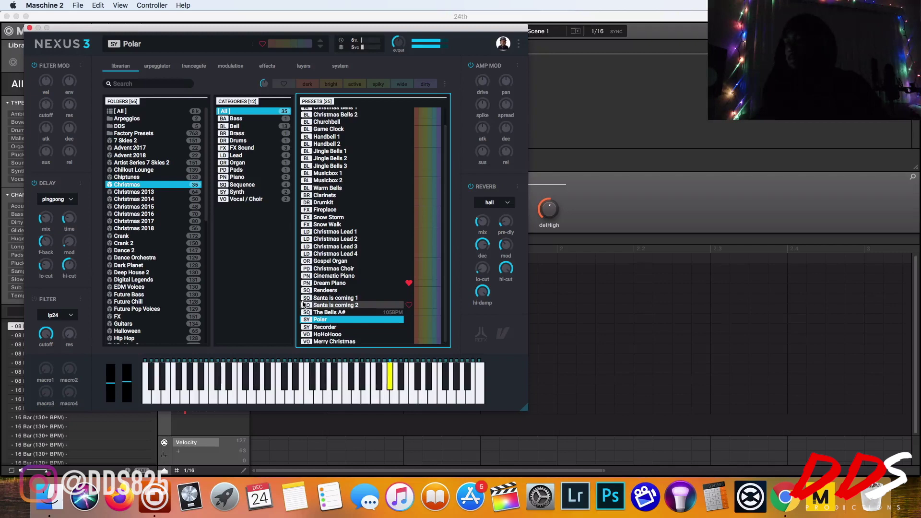
pyautogui.click(335, 175)
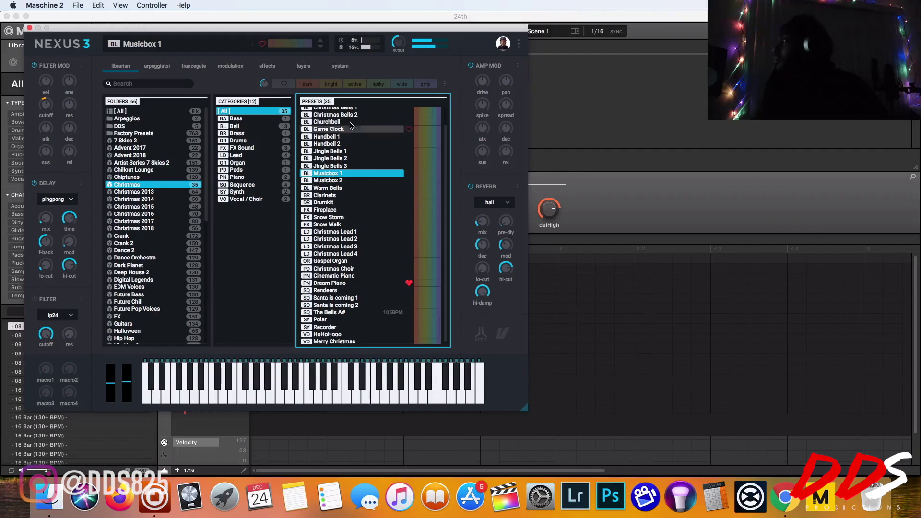
pyautogui.click(30, 28)
# - Load the user kit Dope Drums v2 - Dance Vibe as Group E1 and record a kick and clap pattern
pyautogui.click(30, 63)
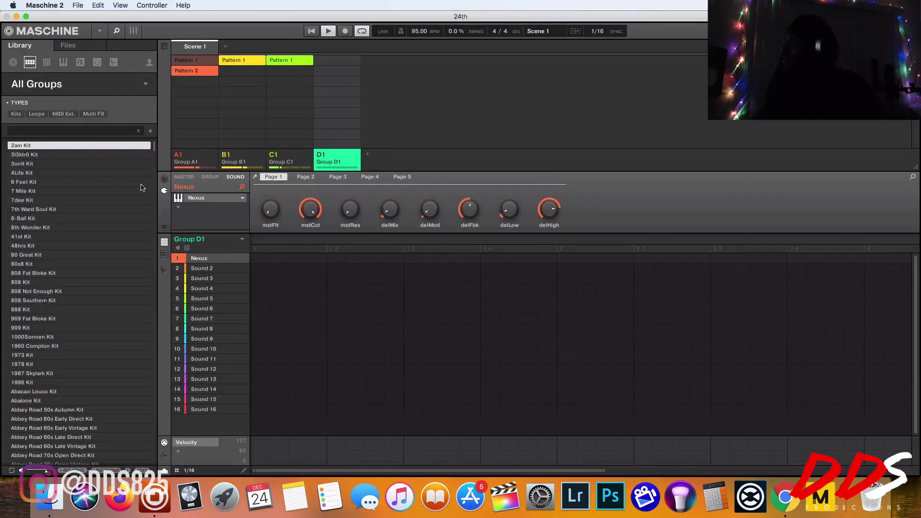
pyautogui.click(149, 63)
pyautogui.scroll(-15, 106, 346)
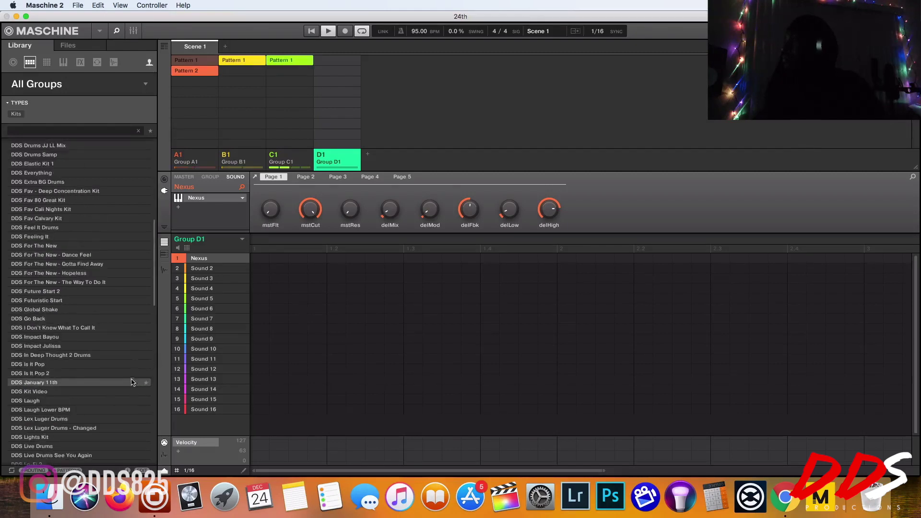
pyautogui.moveTo(94, 292); pyautogui.dragTo(374, 165)
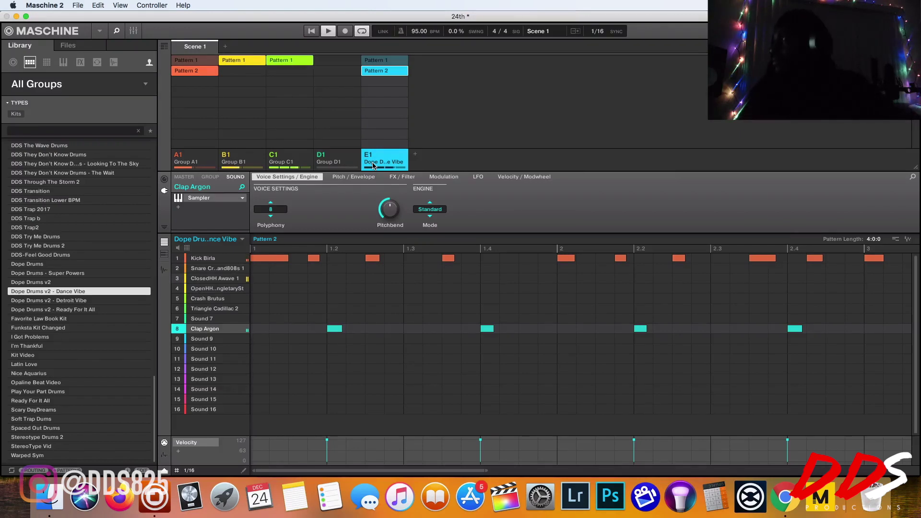
# - Record closed hi-hat, open hi-hat, crash and snare layers over the kick and clap in Group E1, duplicating the pattern between layers up to Pattern 5
pyautogui.hotkey('ctrl', 'r')
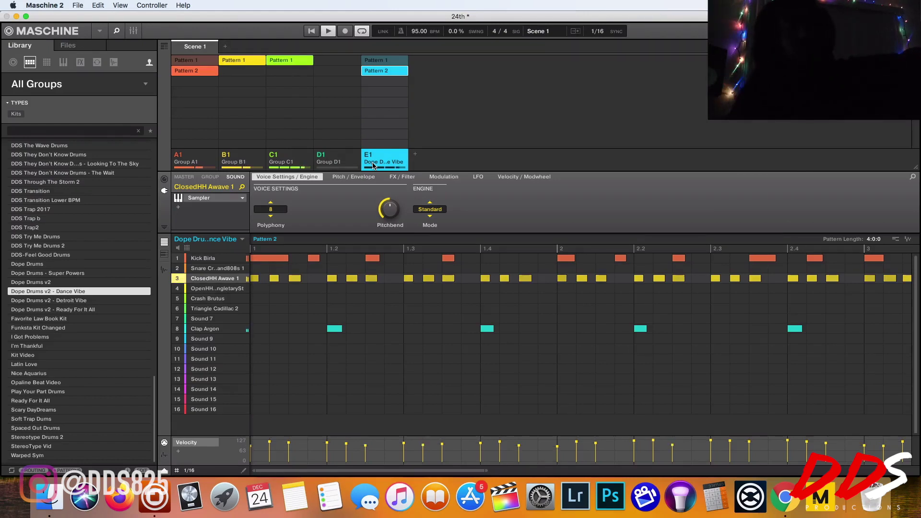
pyautogui.press('super+d')
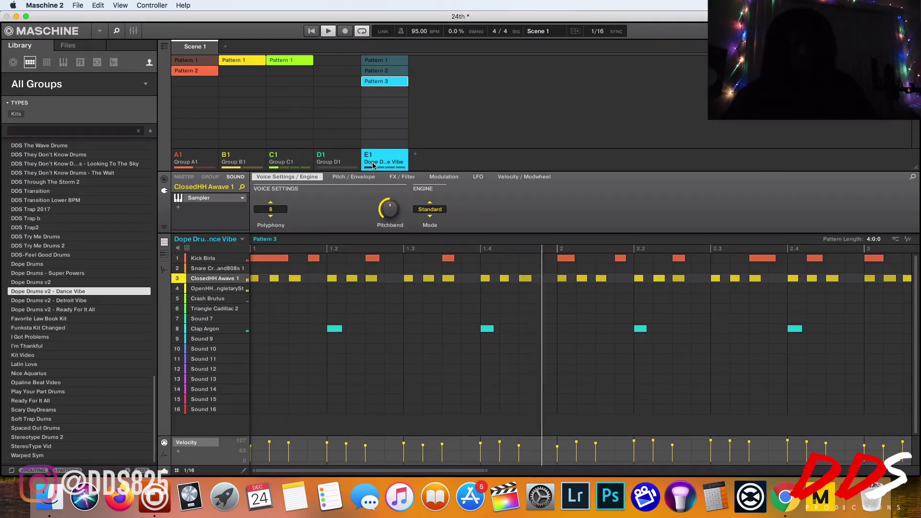
pyautogui.press('super+r')
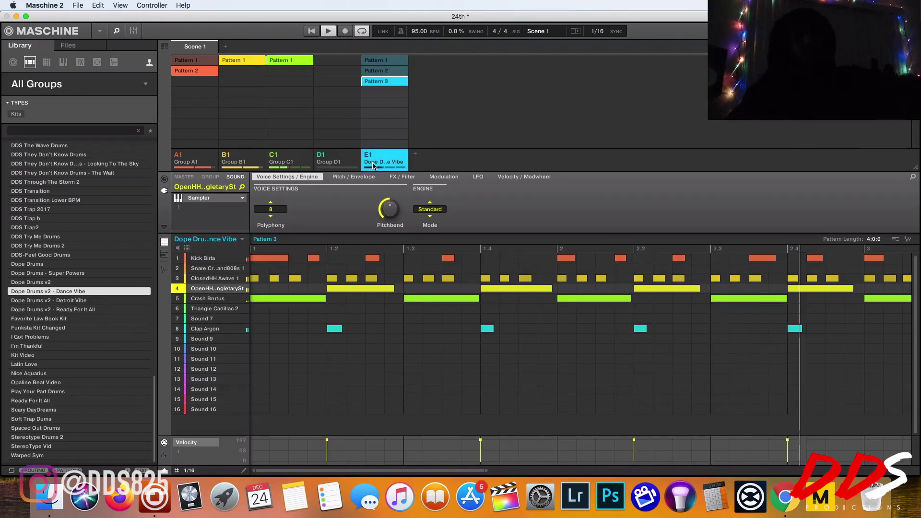
pyautogui.press('super+d')
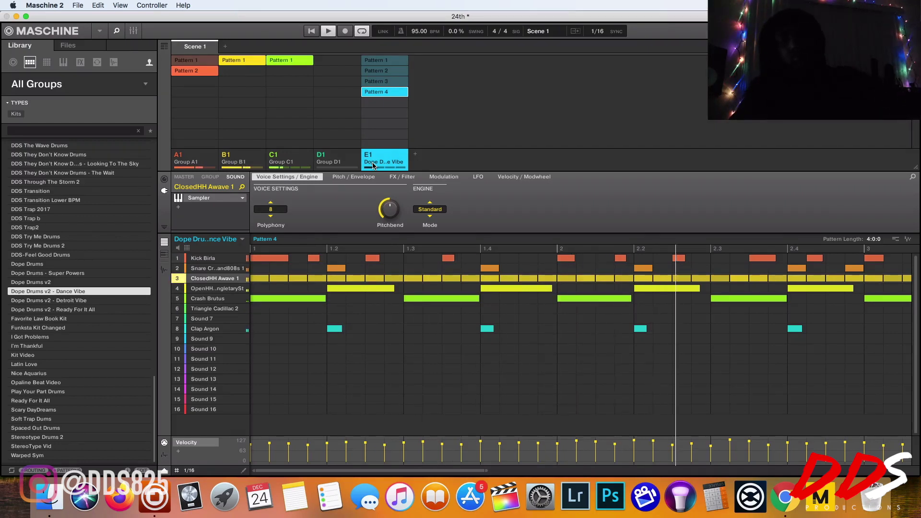
pyautogui.press('super+d')
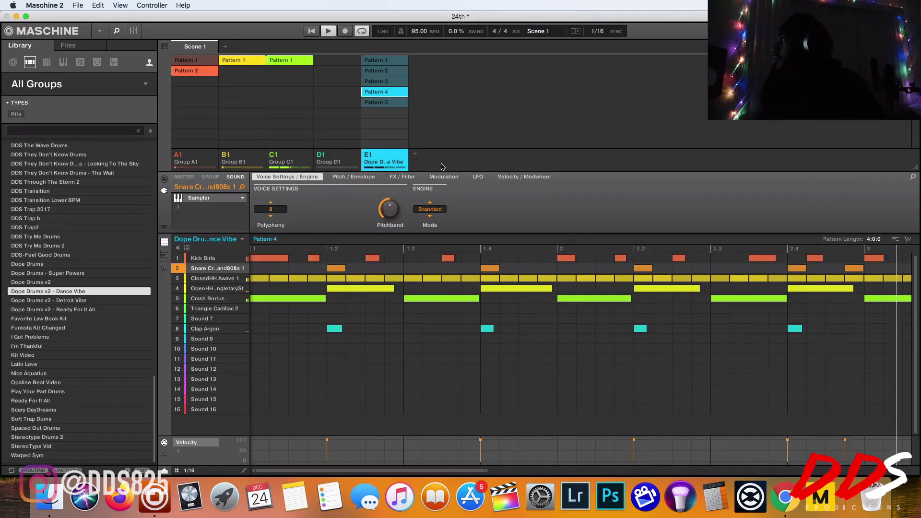
# - Create an empty Group F1 and save the project
pyautogui.click(416, 154)
pyautogui.click(78, 5)
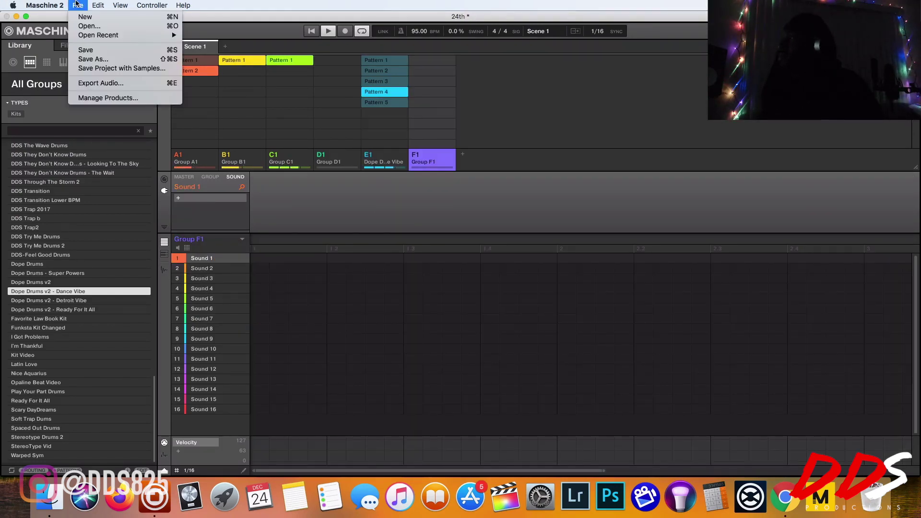
pyautogui.click(93, 52)
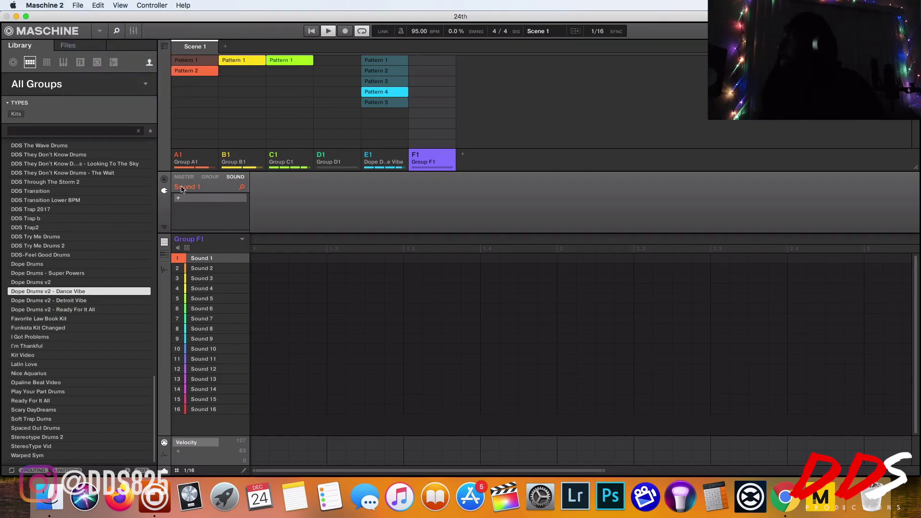
# - Filter the non-user instrument library to favorite Bass presets, select Agate 1 and load Ametrine on the first sound of Group F1
pyautogui.click(63, 62)
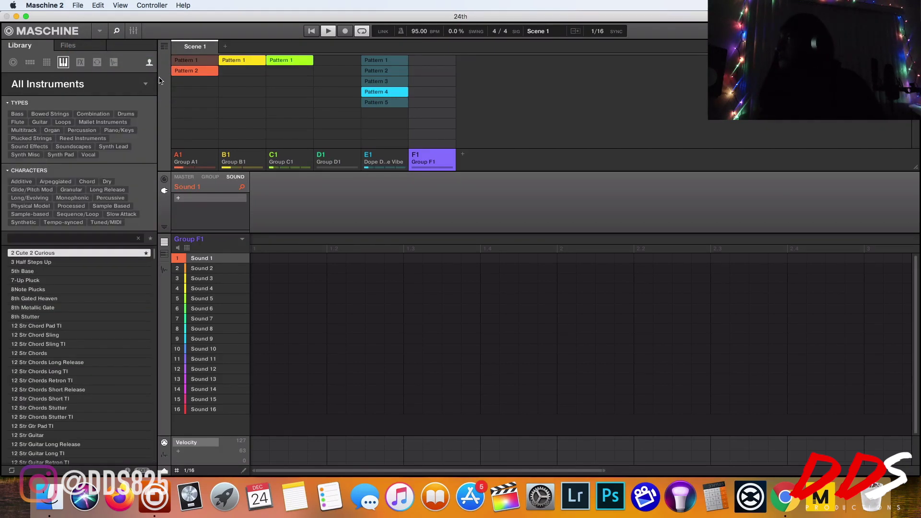
pyautogui.click(150, 64)
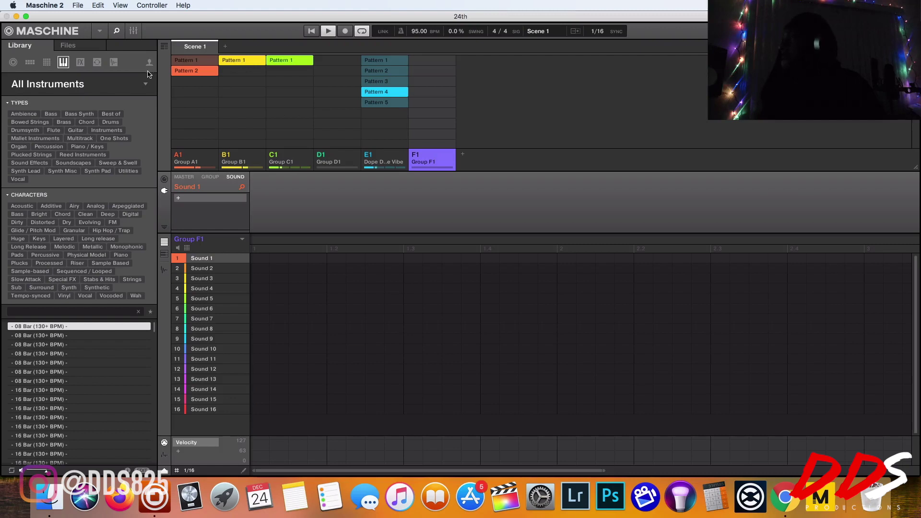
pyautogui.click(150, 313)
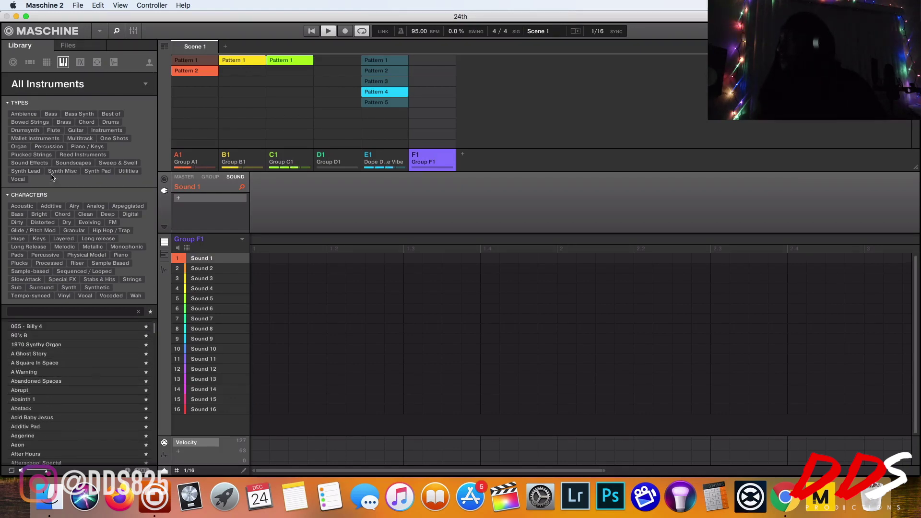
pyautogui.click(48, 114)
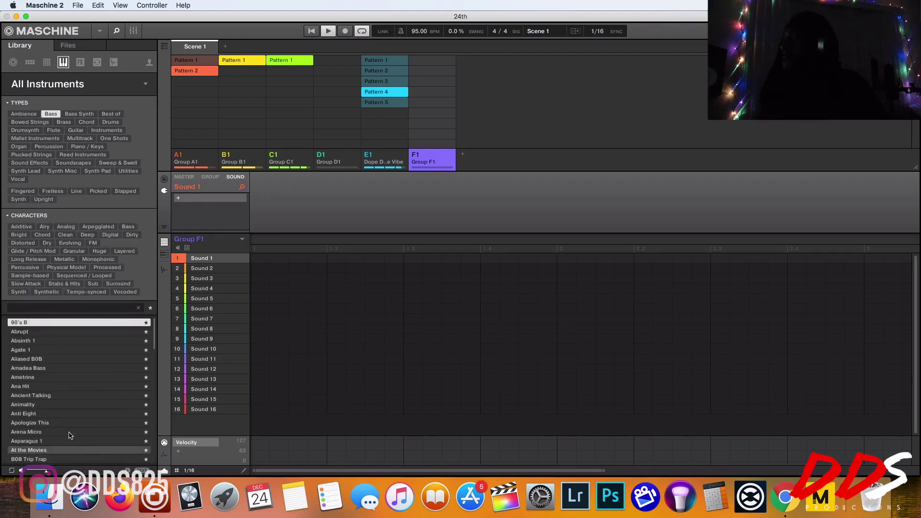
pyautogui.click(45, 352)
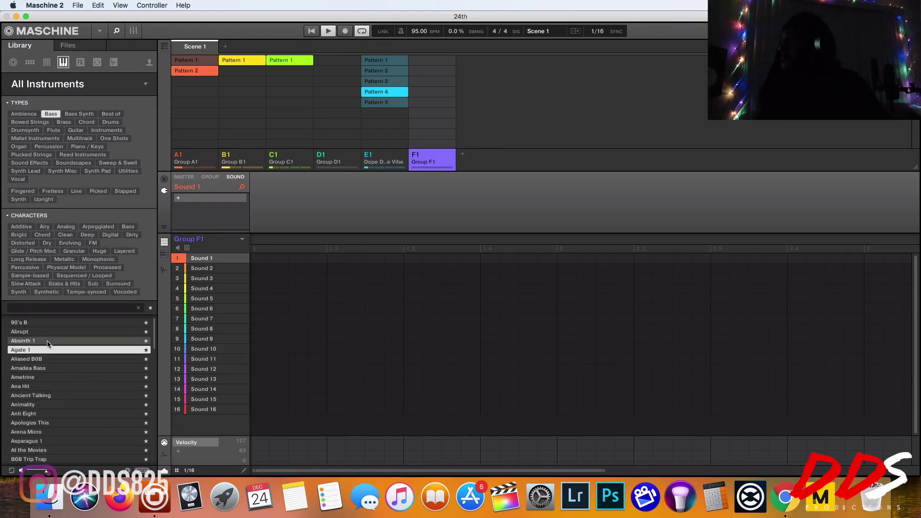
pyautogui.click(49, 378)
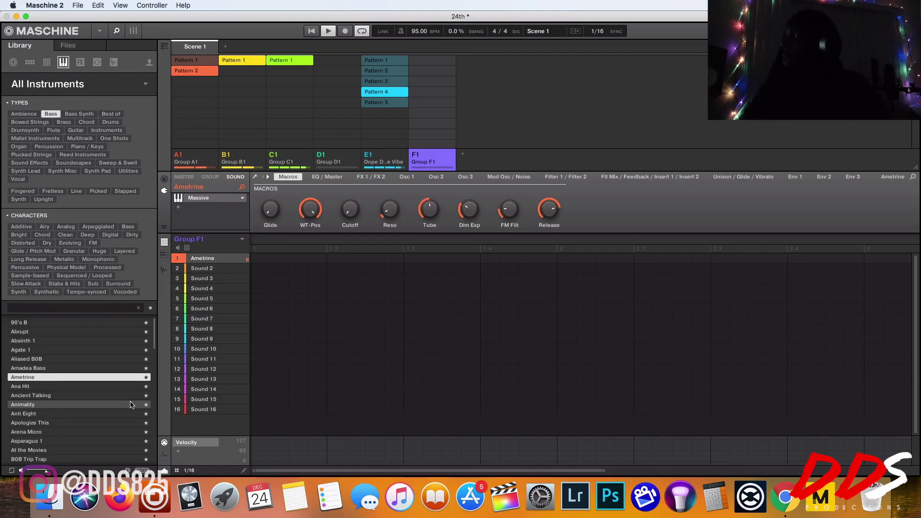
# - Mute Group B1, replace the Group F1 bass with the Boss Sub preset and record a bassline in Pattern 1
pyautogui.click(227, 155)
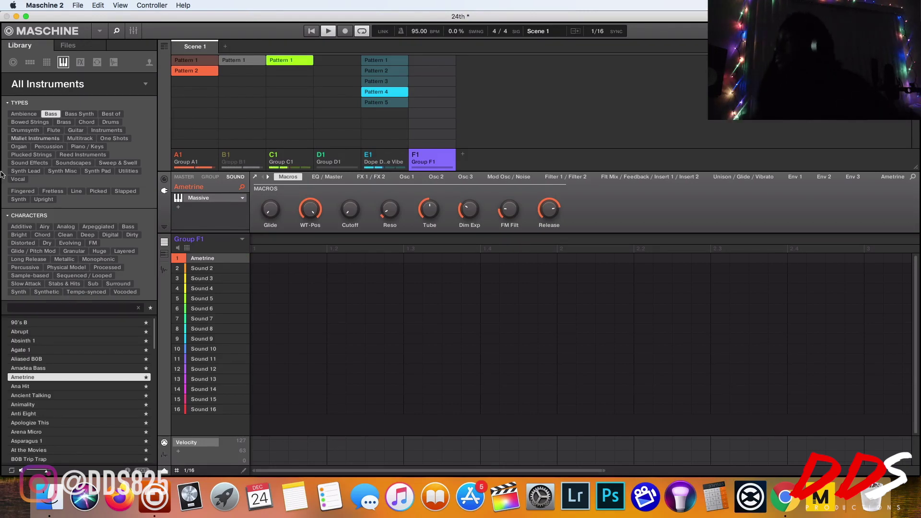
pyautogui.scroll(-3, 147, 420)
pyautogui.scroll(-5, 144, 422)
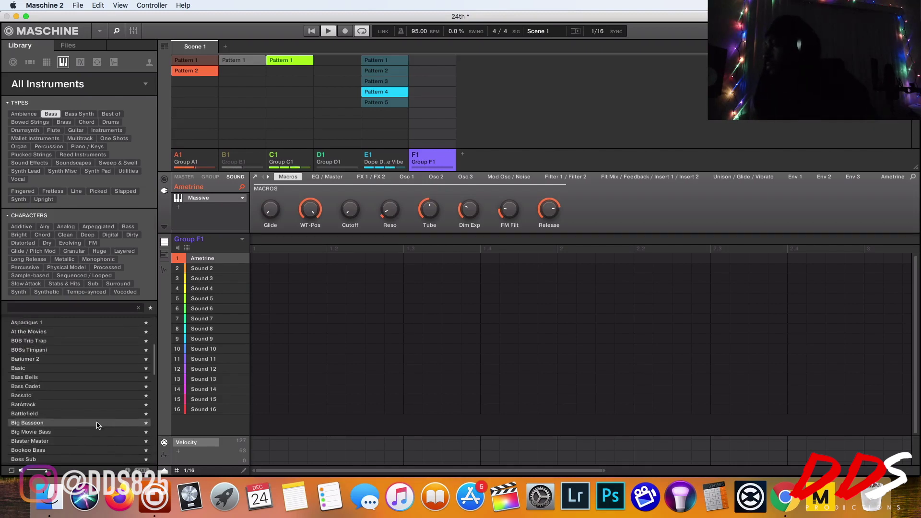
pyautogui.click(91, 460)
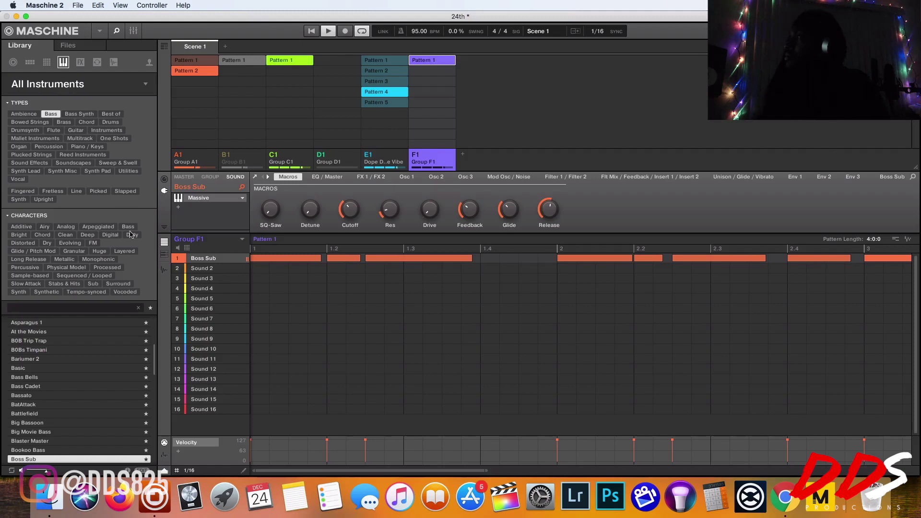
# - Save the project and unmute Group B1
pyautogui.click(84, 8)
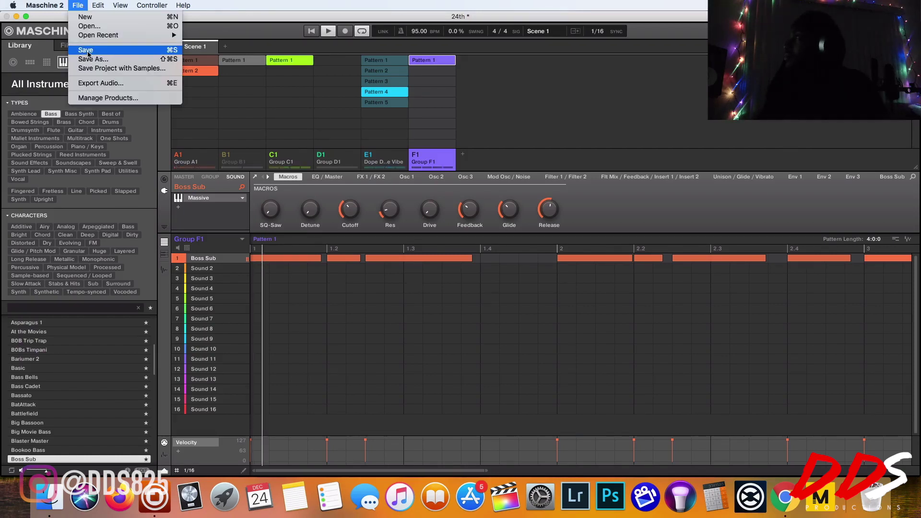
pyautogui.click(79, 50)
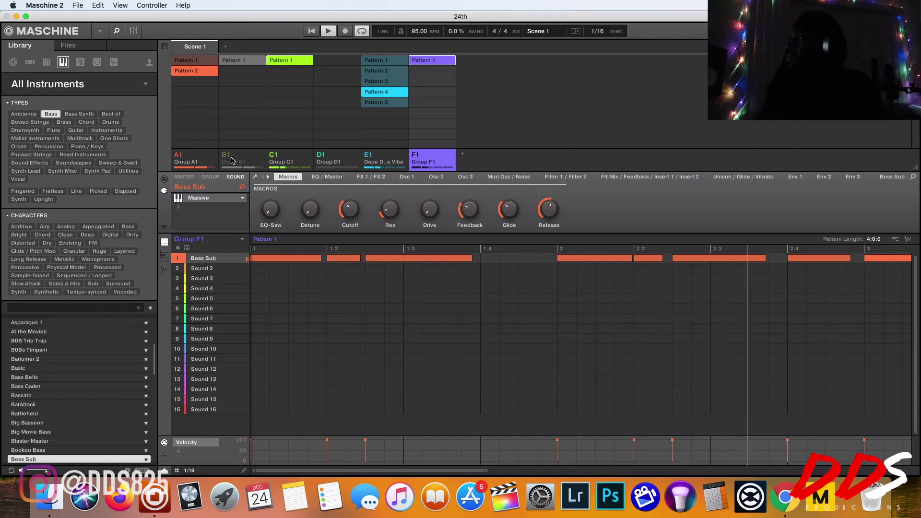
pyautogui.click(249, 166)
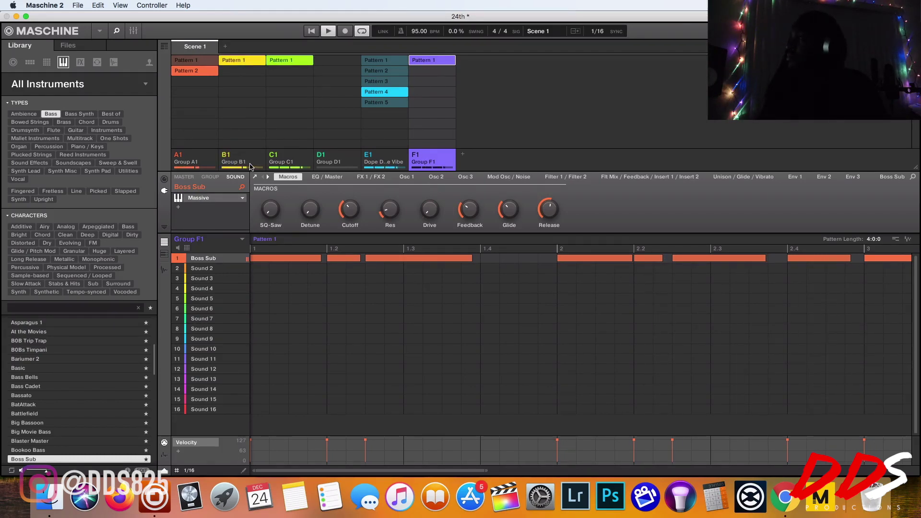
# - Mute Group B1 and switch Group A1 to Pattern 1
pyautogui.rightClick(230, 156)
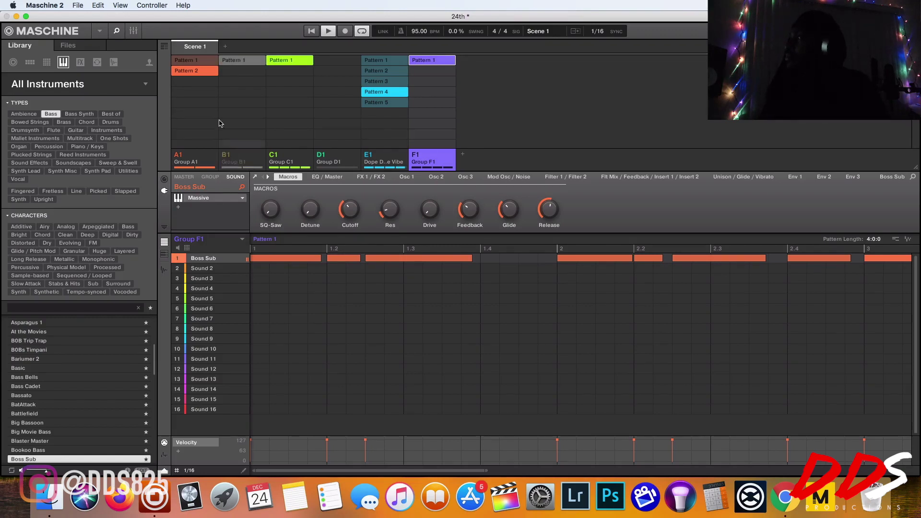
pyautogui.click(206, 64)
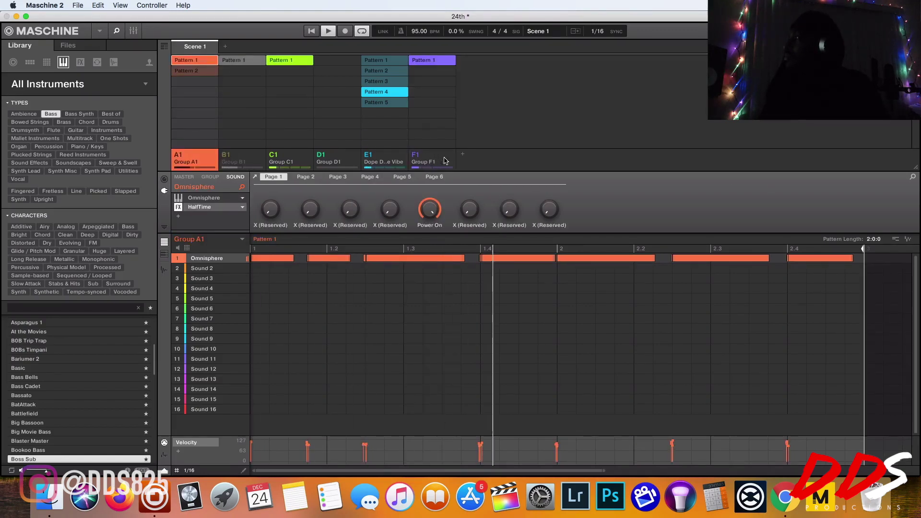
# - Create an empty Group G1 and save the project
pyautogui.click(462, 154)
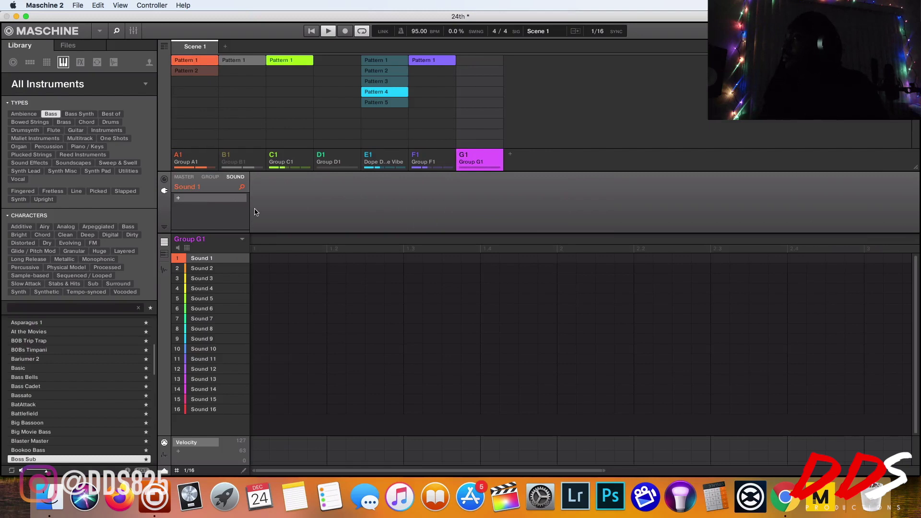
pyautogui.click(76, 5)
pyautogui.click(91, 50)
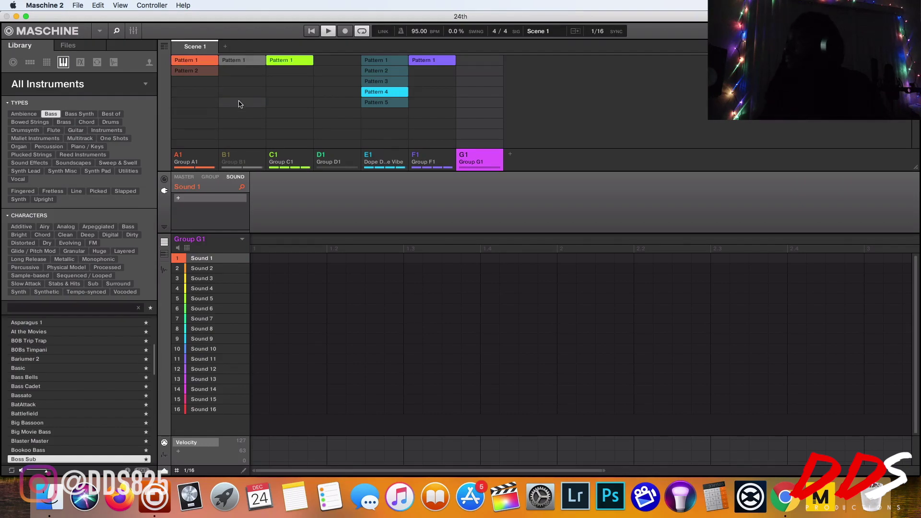
# - Load the reFX Nexus instrument on the first sound of Group G1
pyautogui.click(205, 203)
pyautogui.moveTo(232, 199)
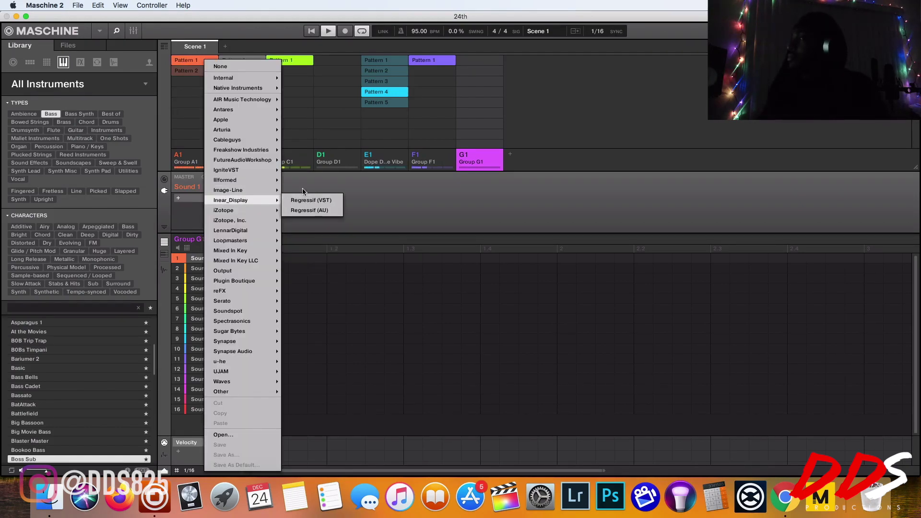
pyautogui.moveTo(273, 291)
pyautogui.click(307, 291)
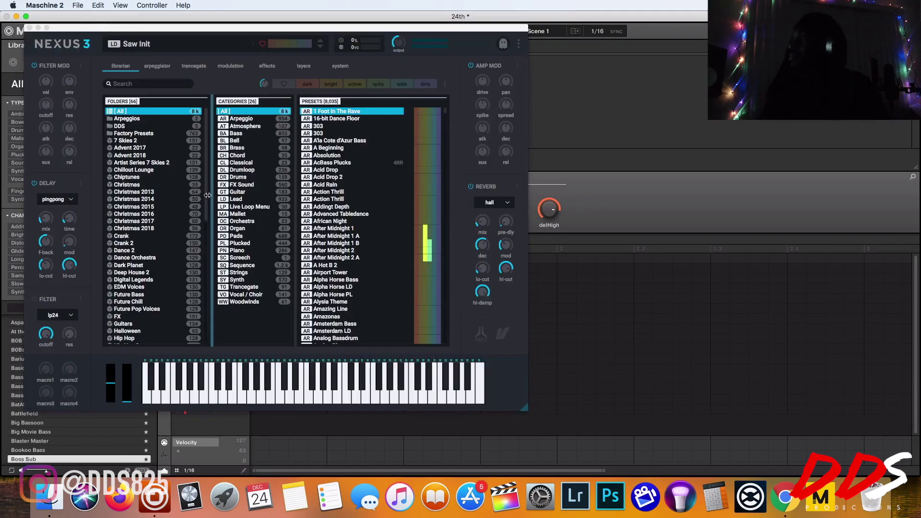
# - Choose the Merry Christmas preset from the Nexus Christmas folder and record one vocal note in Group G1's Pattern 1
pyautogui.click(152, 187)
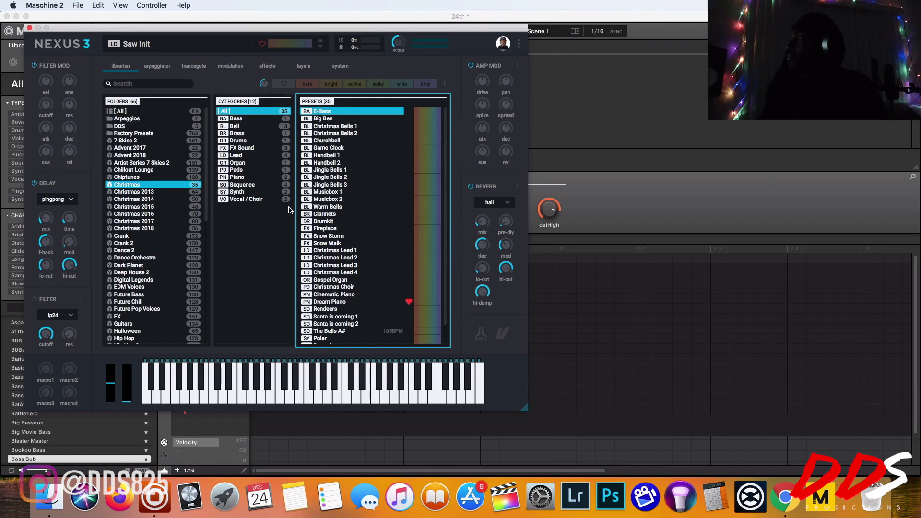
pyautogui.scroll(-1, 369, 229)
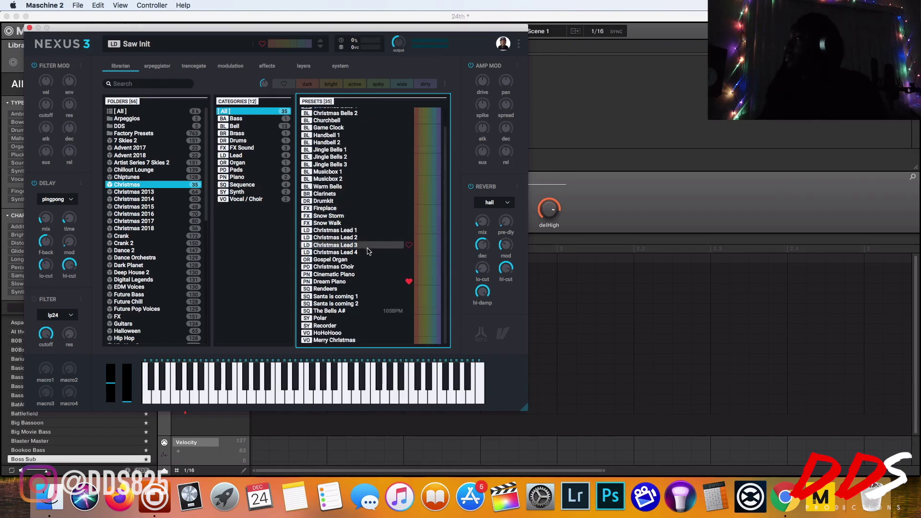
pyautogui.click(368, 333)
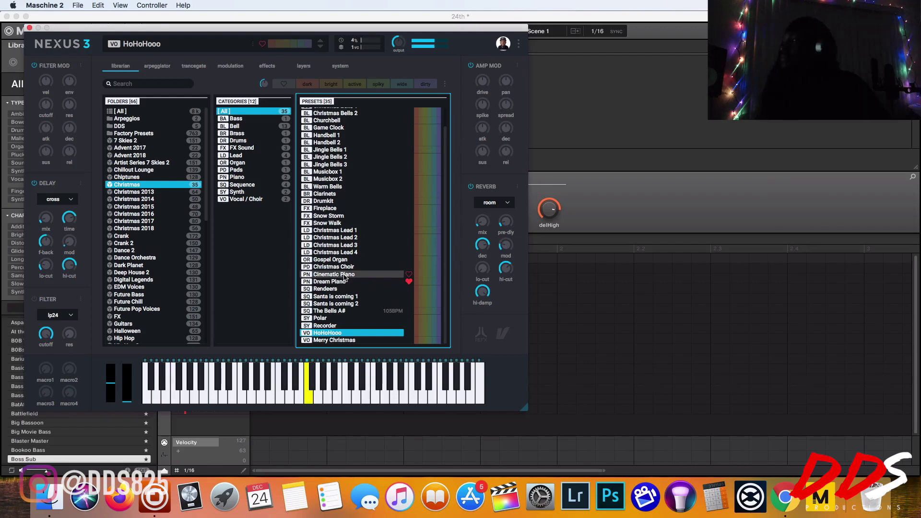
pyautogui.click(373, 340)
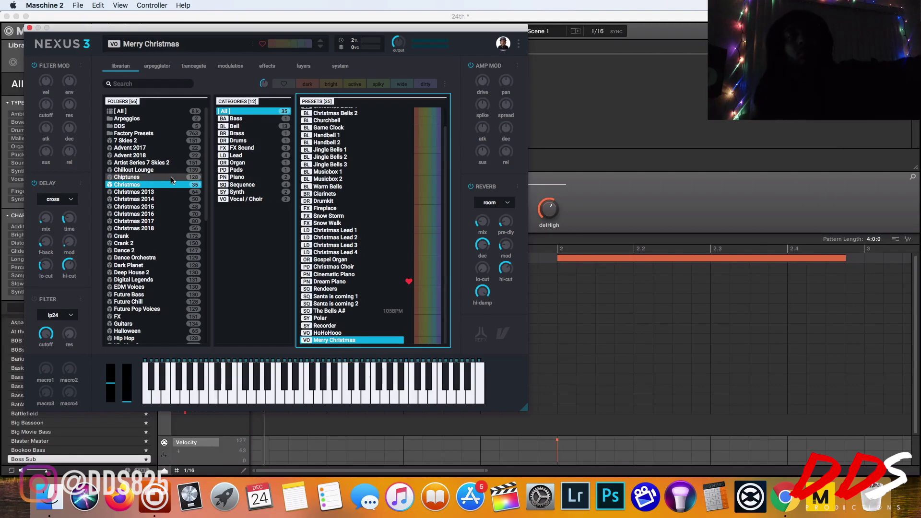
pyautogui.click(30, 28)
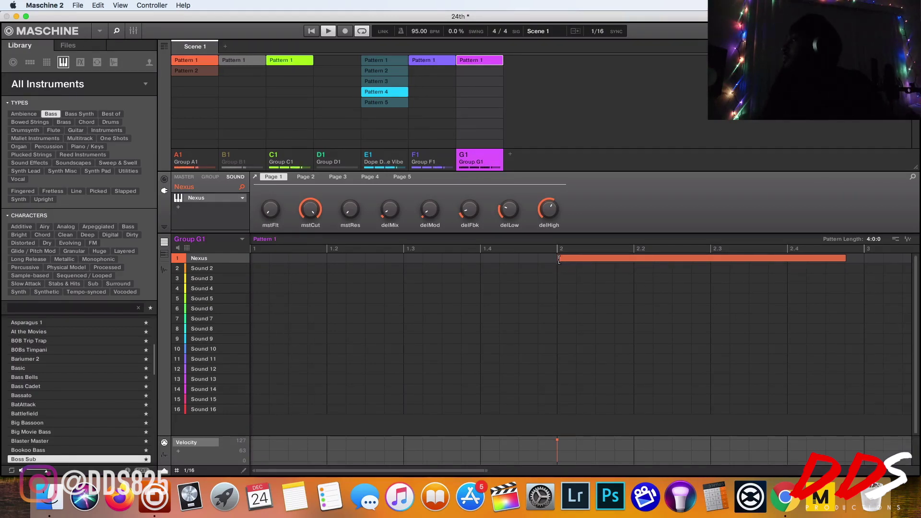
# - Extend the start of the Nexus note in Group G1 one sixteenth earlier, to just before bar 2
pyautogui.moveTo(558, 259); pyautogui.dragTo(538, 259)
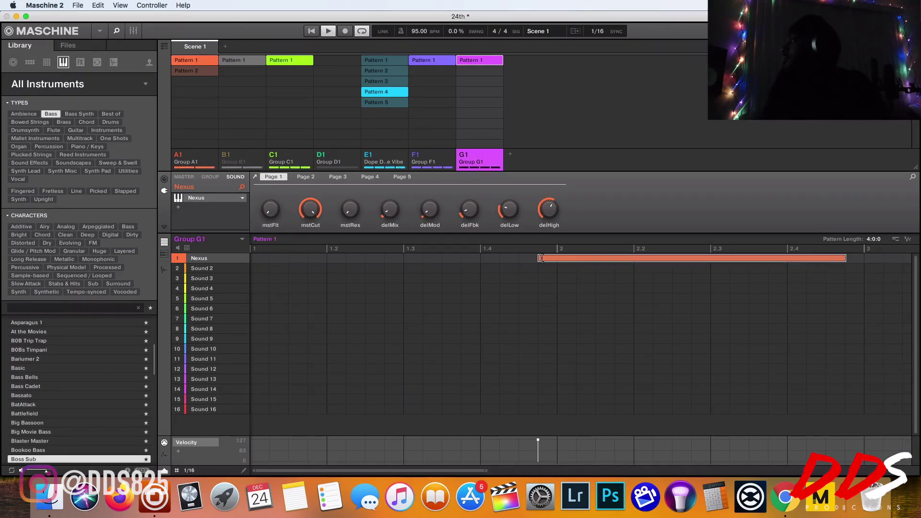
pyautogui.click(544, 269)
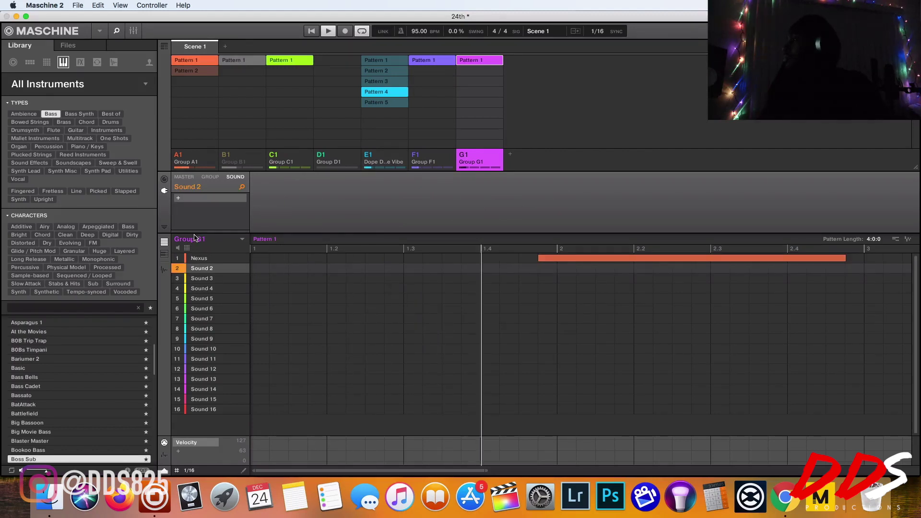
pyautogui.click(201, 258)
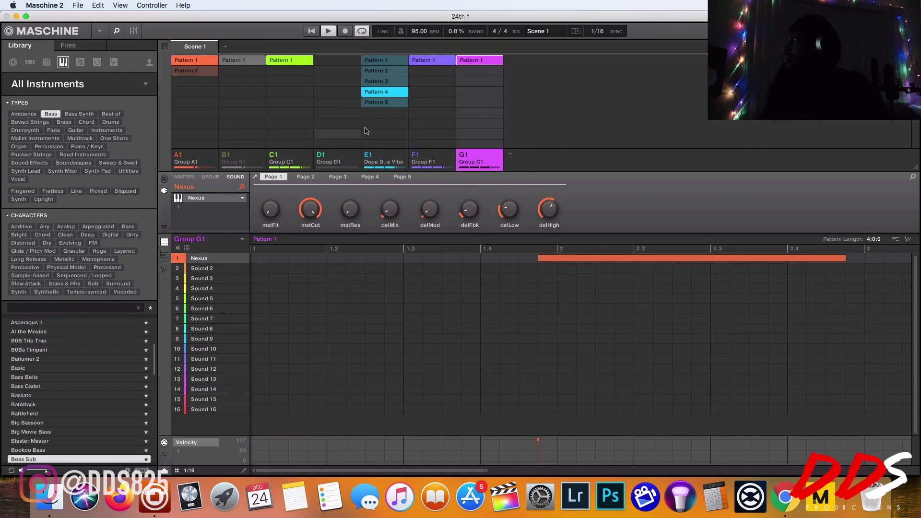
# - Switch Group E1 to Pattern 5, then open the Nexus instrument of Group D1 to try out its current preset
pyautogui.click(383, 103)
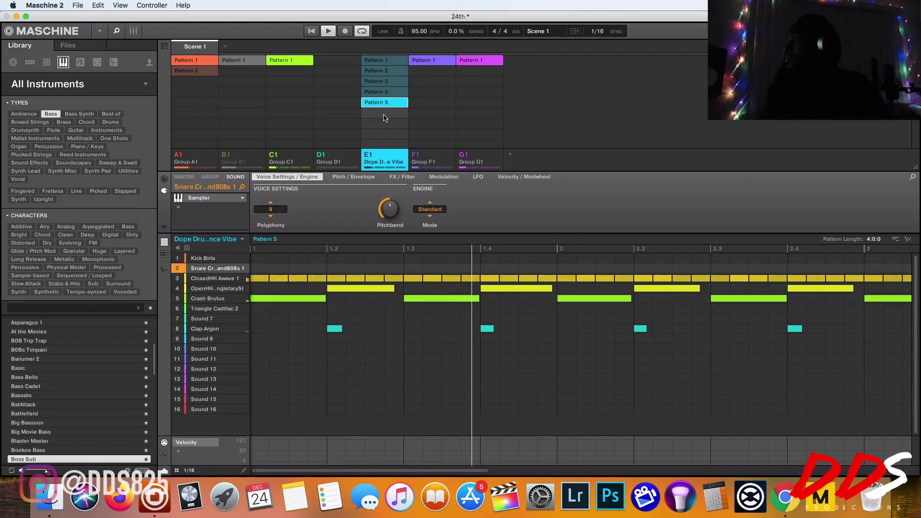
pyautogui.click(353, 159)
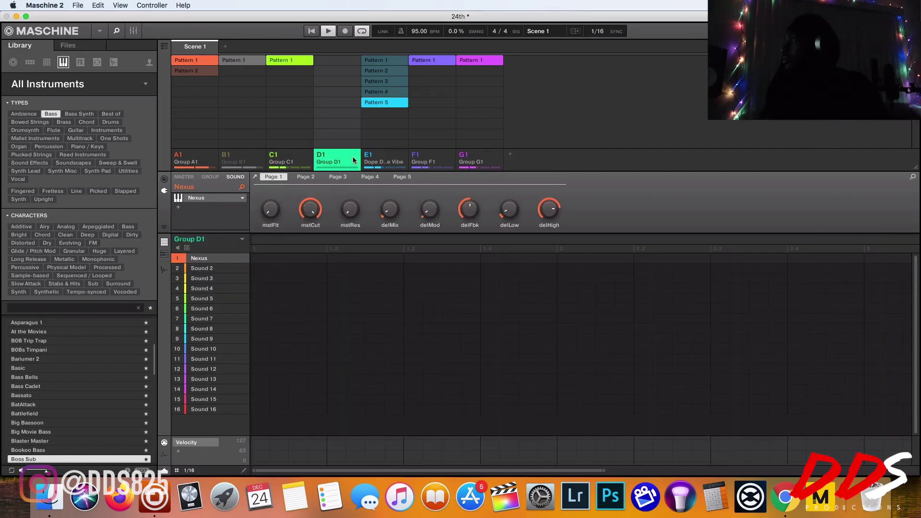
pyautogui.click(234, 202)
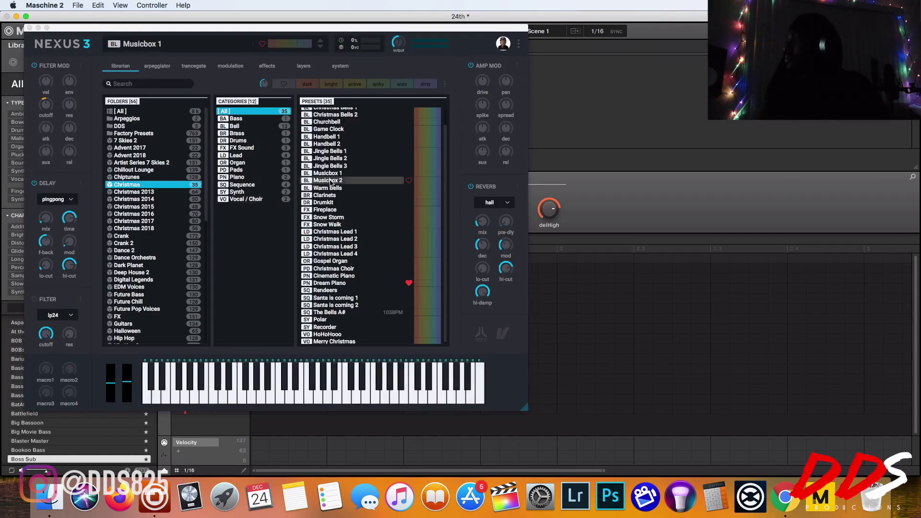
pyautogui.click(336, 27)
pyautogui.moveTo(336, 28); pyautogui.dragTo(351, 205)
pyautogui.moveTo(436, 207); pyautogui.dragTo(431, 24)
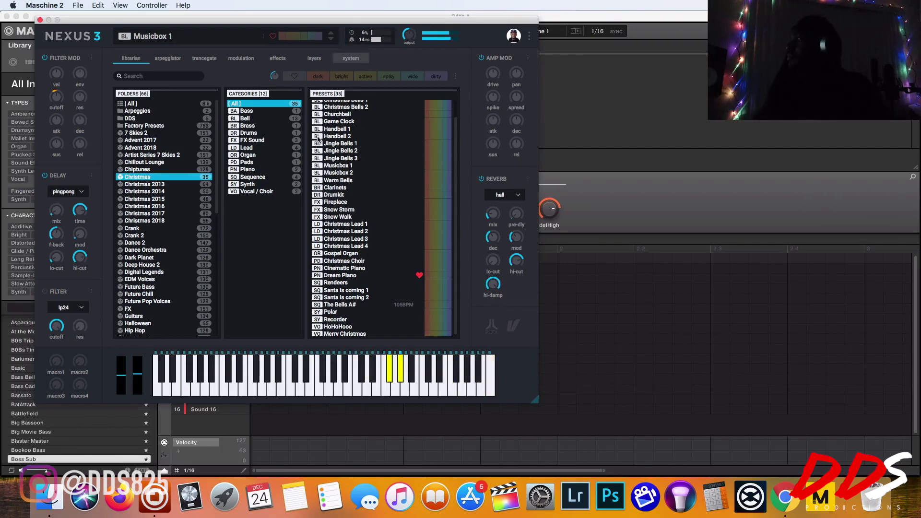
# - Audition the Clarinets preset and the Be High preset from the Future Pop Voices folder in Group D1's Nexus
pyautogui.click(332, 187)
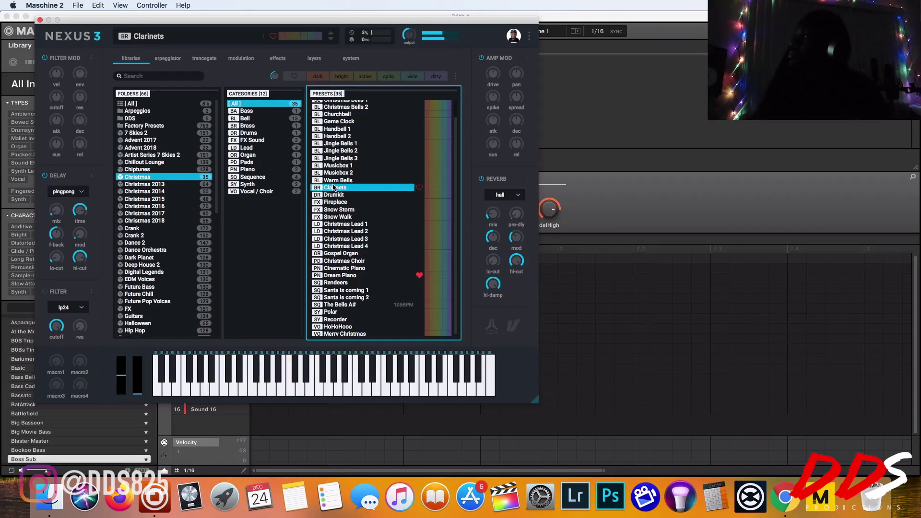
pyautogui.scroll(-1, 158, 278)
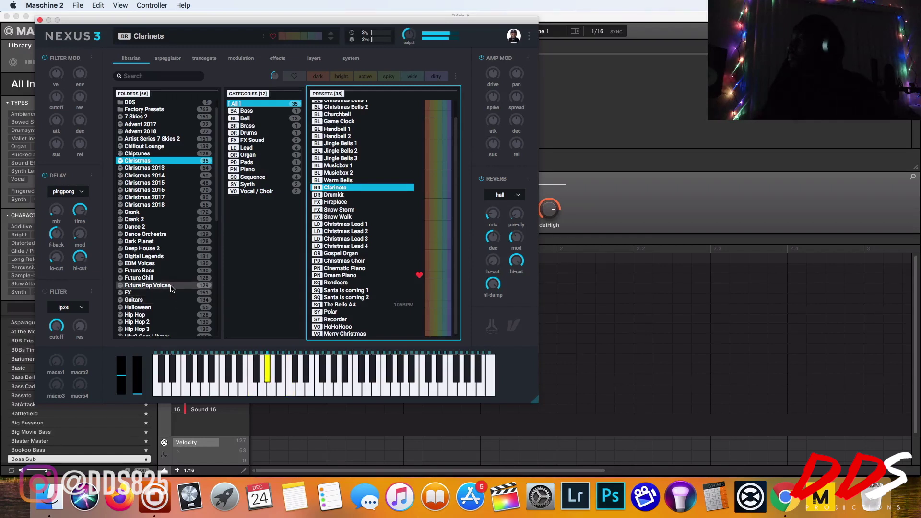
pyautogui.click(174, 286)
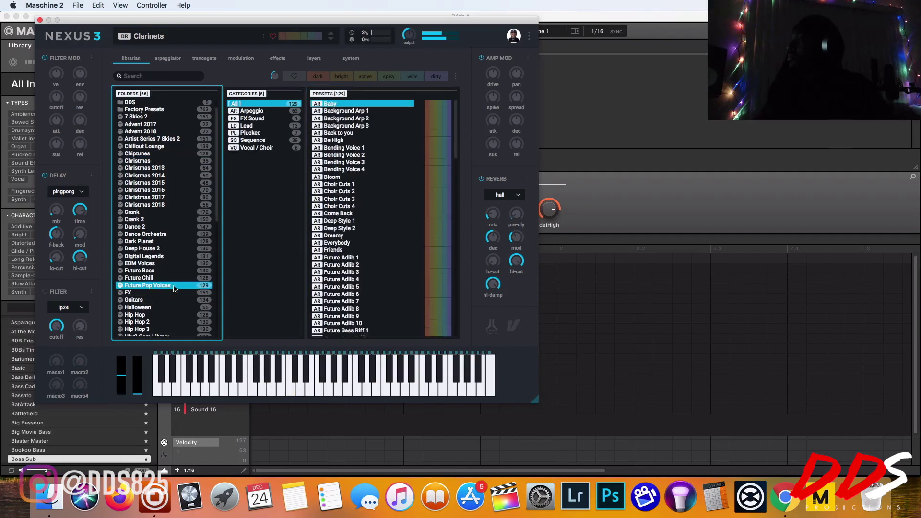
pyautogui.click(345, 140)
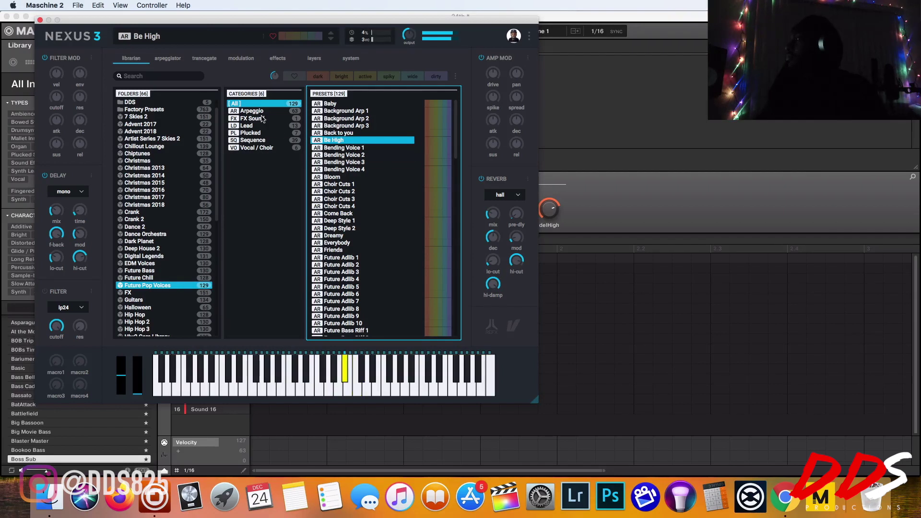
pyautogui.click(40, 19)
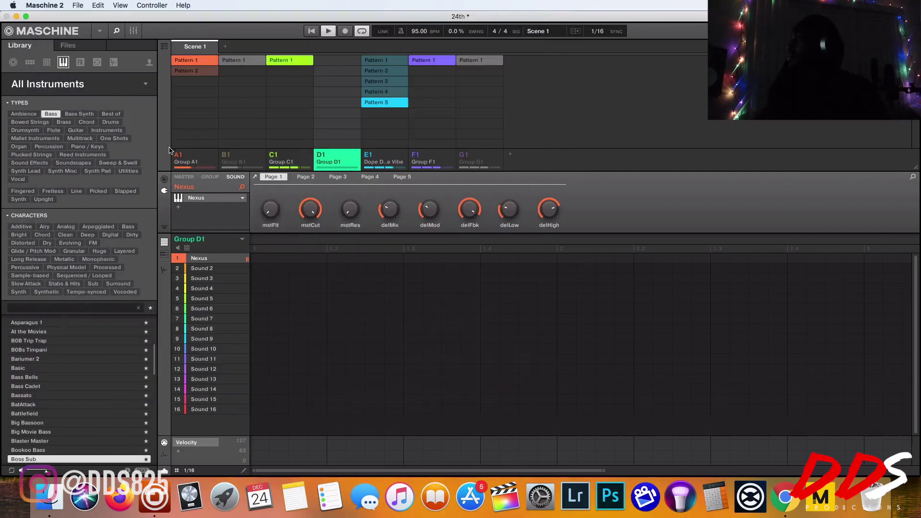
# - Switch Group E1 back to Pattern 4
pyautogui.click(242, 199)
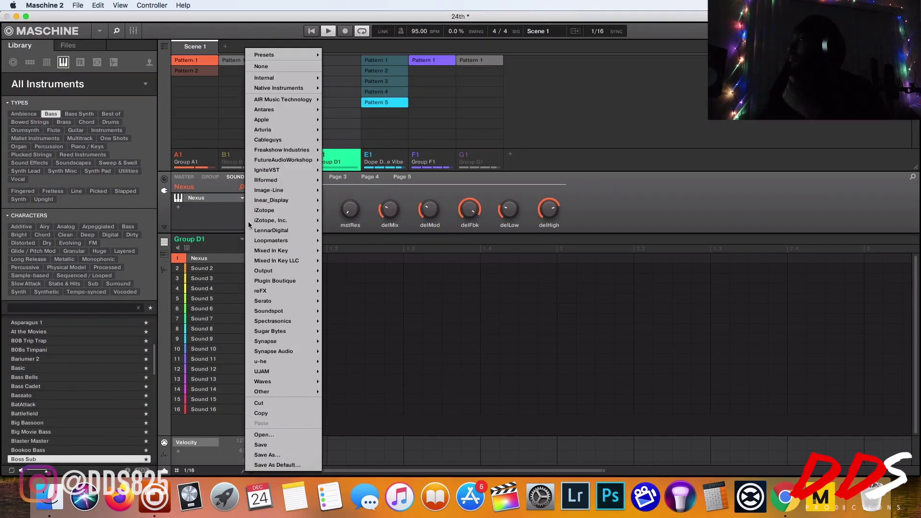
pyautogui.click(379, 92)
pyautogui.click(379, 92)
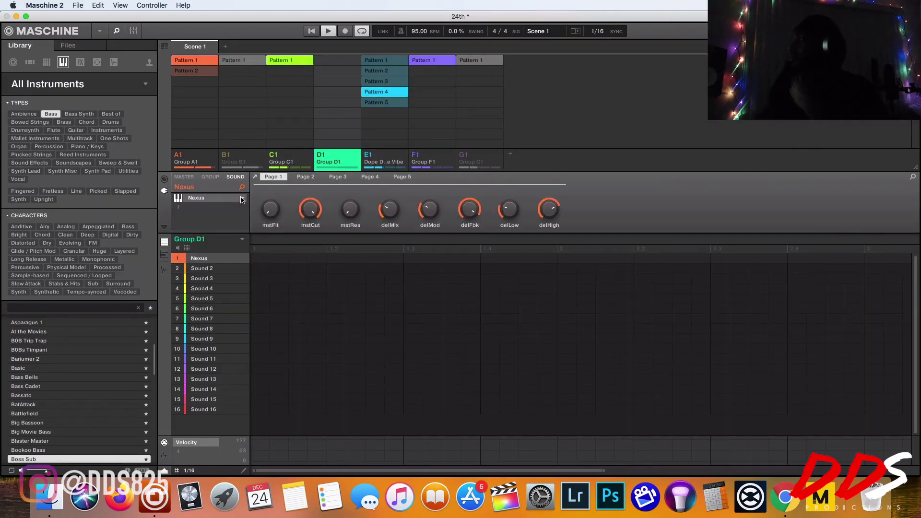
# - Replace Nexus on the first sound of Group D1 with Output Arcade and load the Whatever U Need kit
pyautogui.click(242, 199)
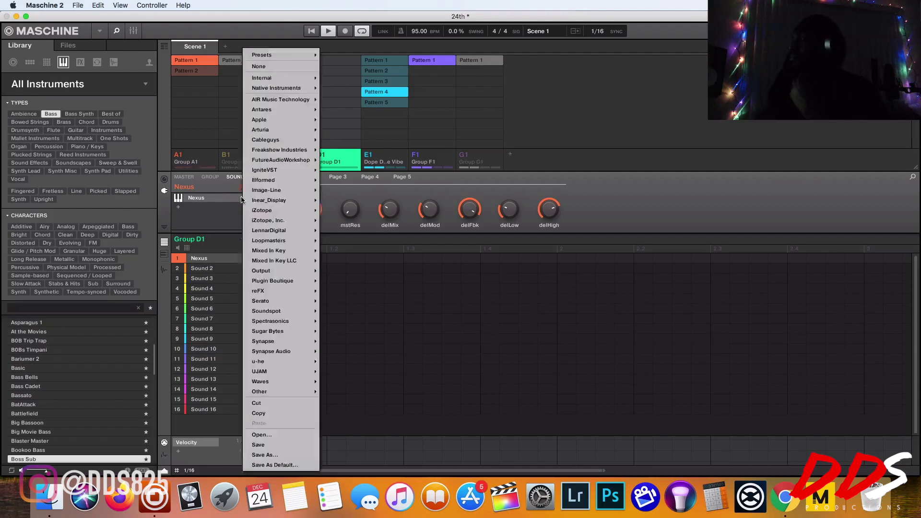
pyautogui.moveTo(288, 270)
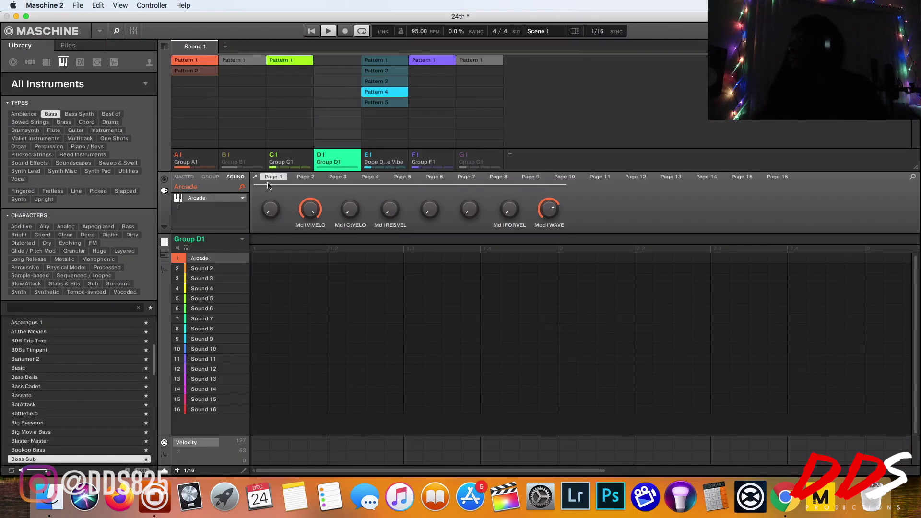
pyautogui.click(197, 201)
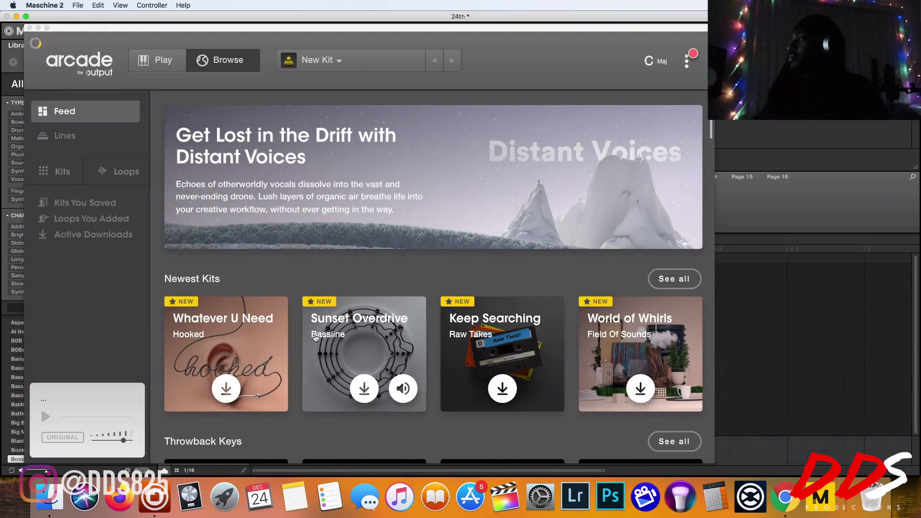
pyautogui.click(264, 359)
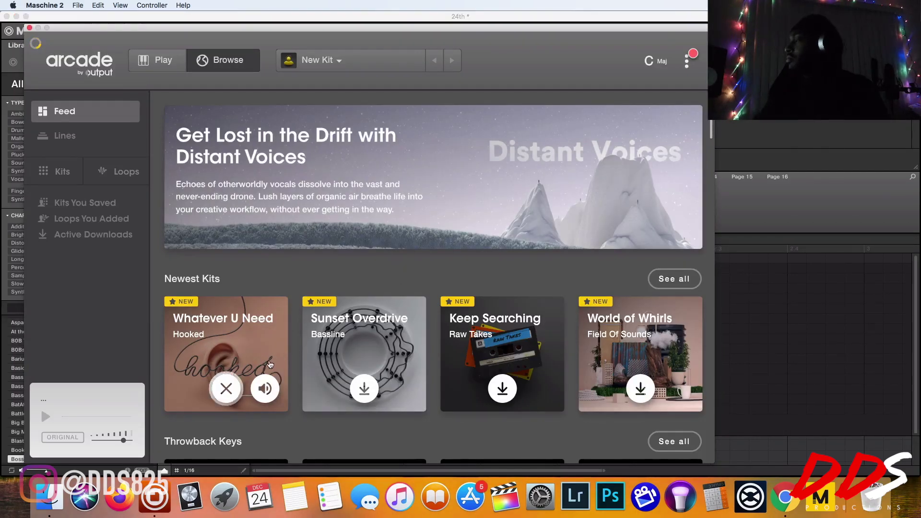
pyautogui.click(226, 386)
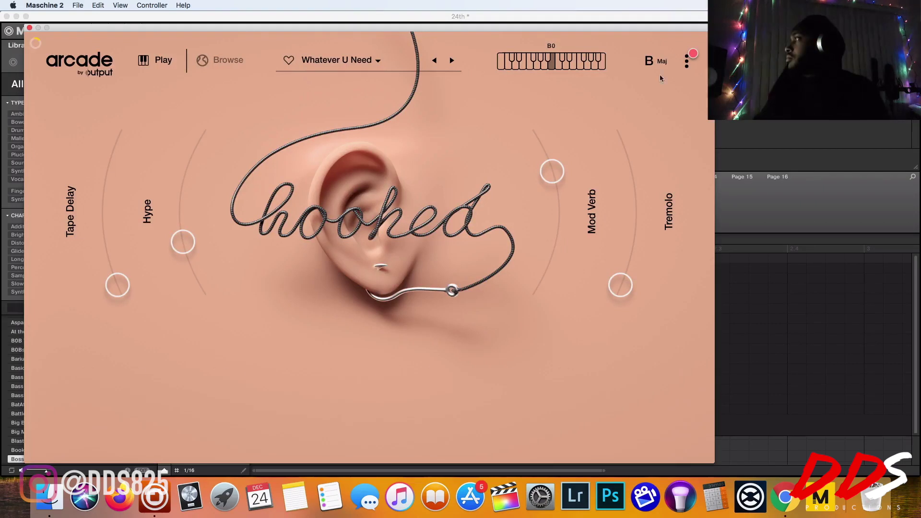
# - Lock Arcade's session key and set it to C# Maj
pyautogui.click(654, 60)
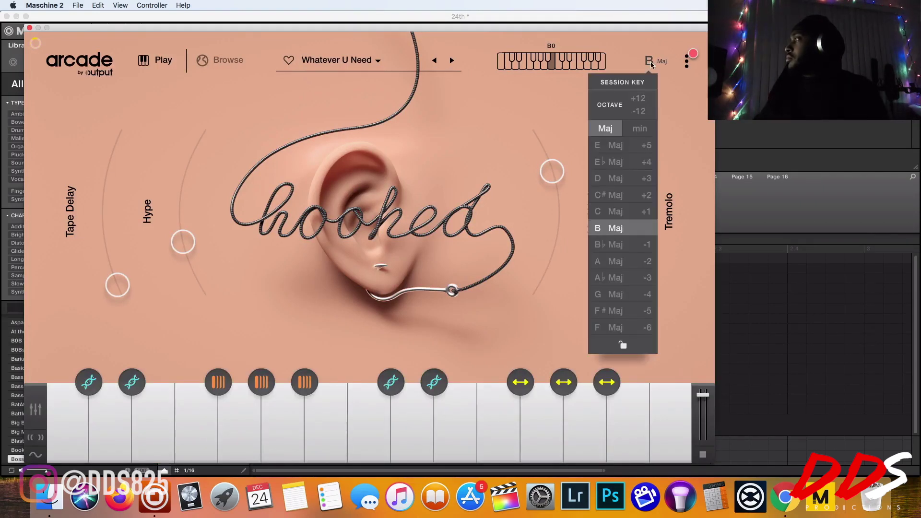
pyautogui.click(628, 345)
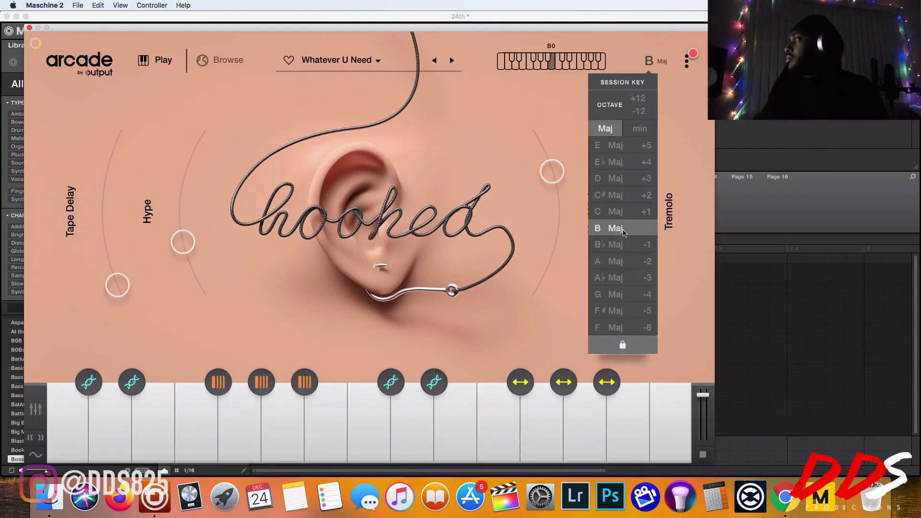
pyautogui.click(617, 201)
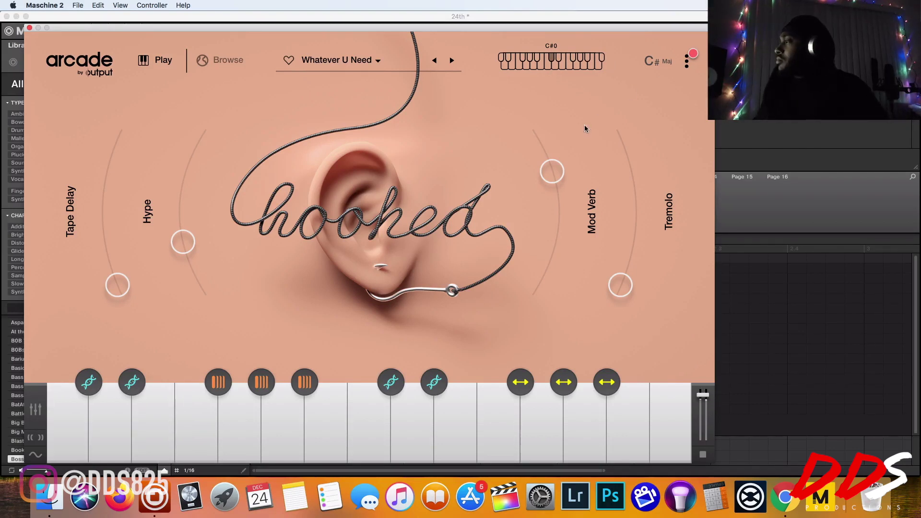
# - Move the Arcade window aside and select Group A1
pyautogui.moveTo(530, 27); pyautogui.dragTo(839, 62)
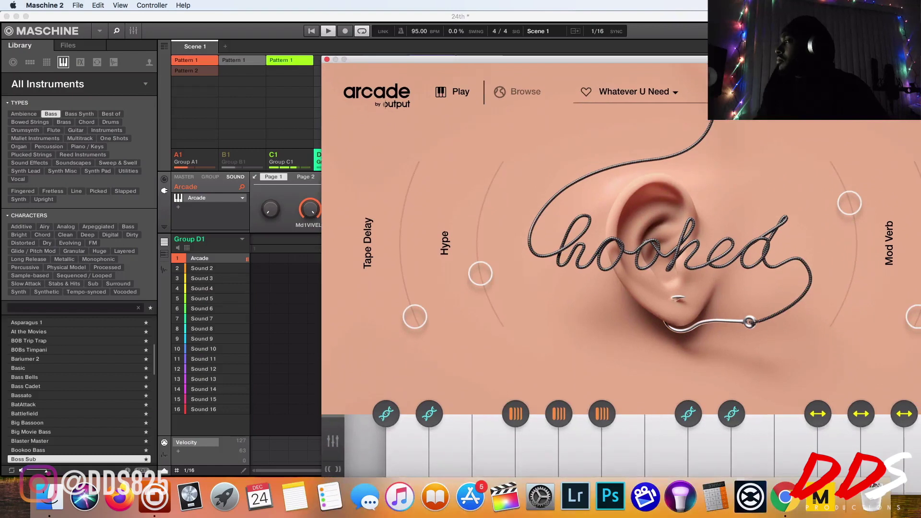
pyautogui.click(211, 164)
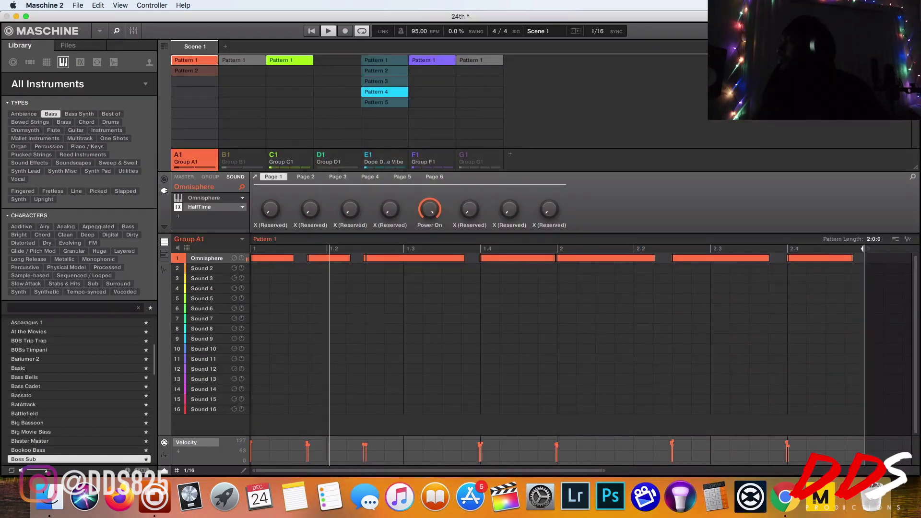
# - Select Group D1, raise the Hype macro in Arcade's Whatever U Need kit and show the session key settings
pyautogui.click(338, 162)
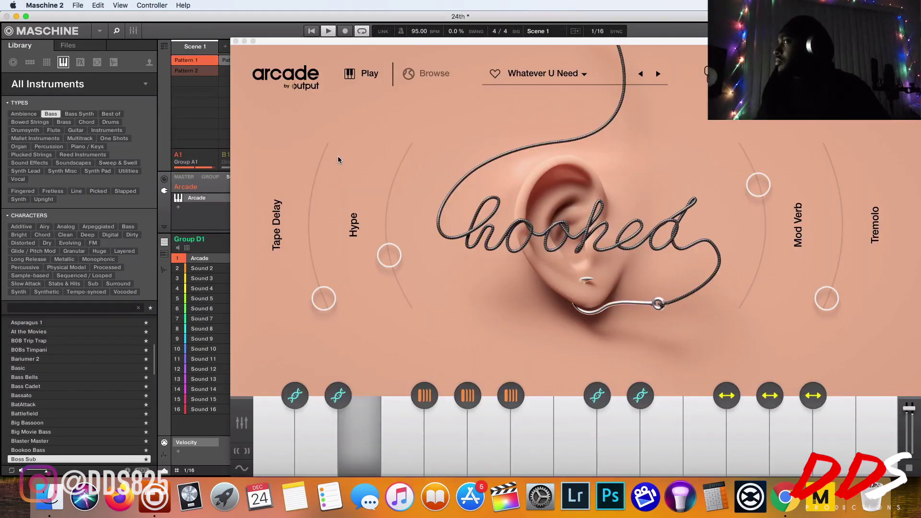
pyautogui.moveTo(389, 255); pyautogui.dragTo(406, 152)
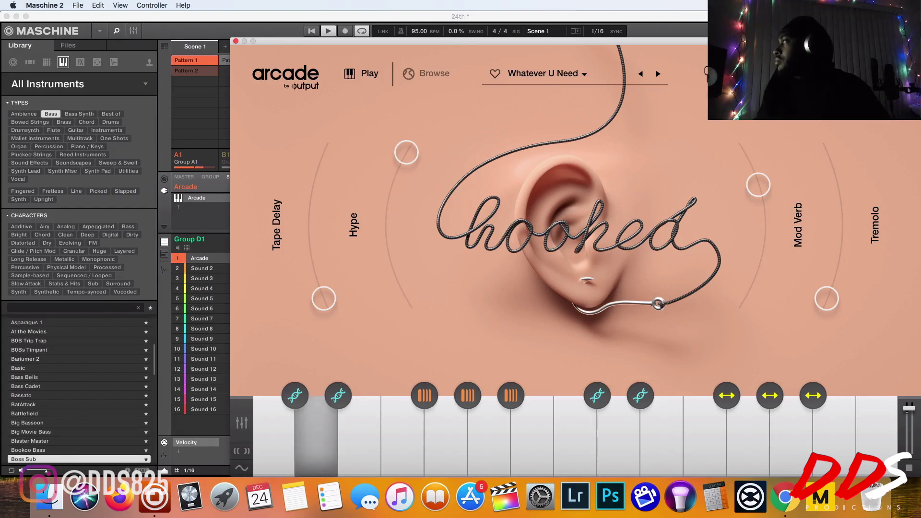
pyautogui.click(829, 73)
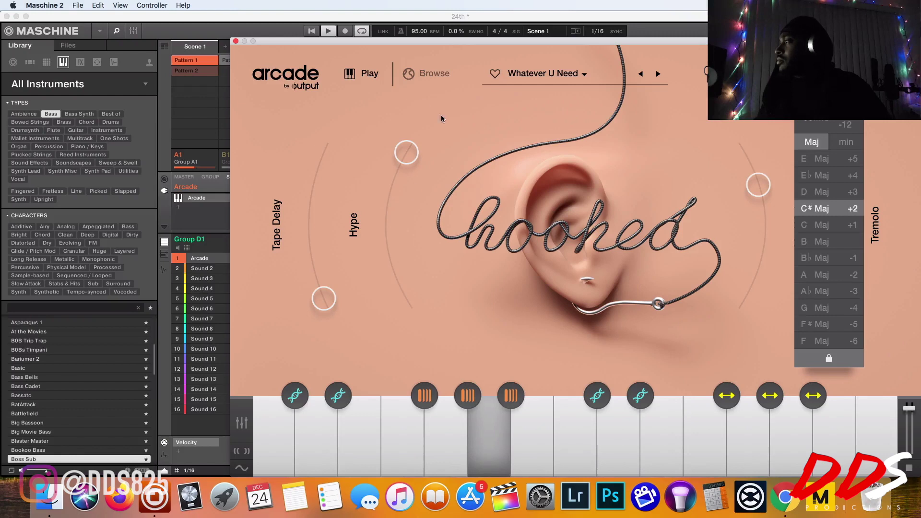
# - Browse Arcade's Distant Voices line and load its Feeling Good kit
pyautogui.moveTo(386, 45); pyautogui.dragTo(256, 39)
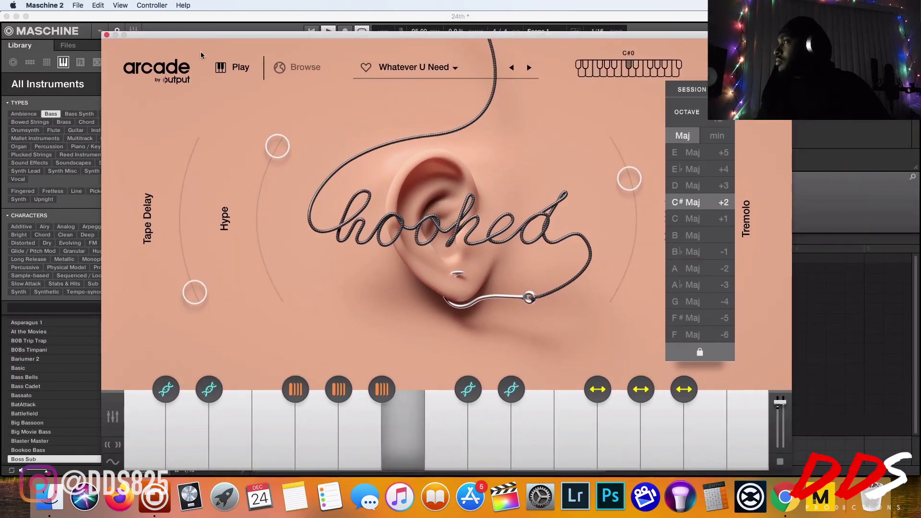
pyautogui.click(284, 66)
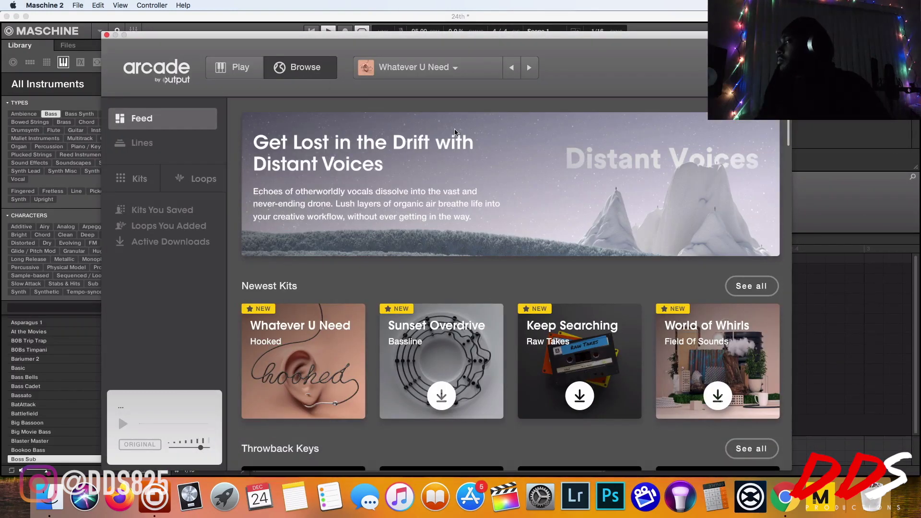
pyautogui.scroll(-7, 671, 321)
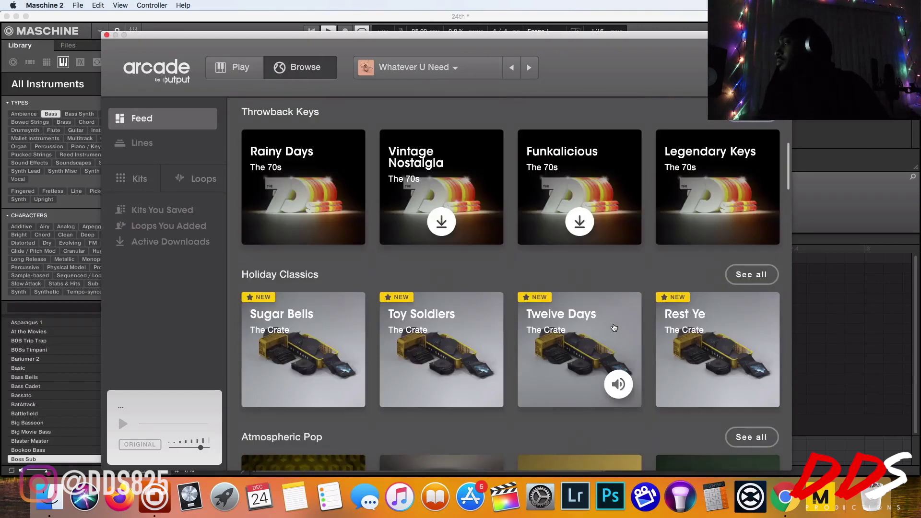
pyautogui.scroll(2, 621, 316)
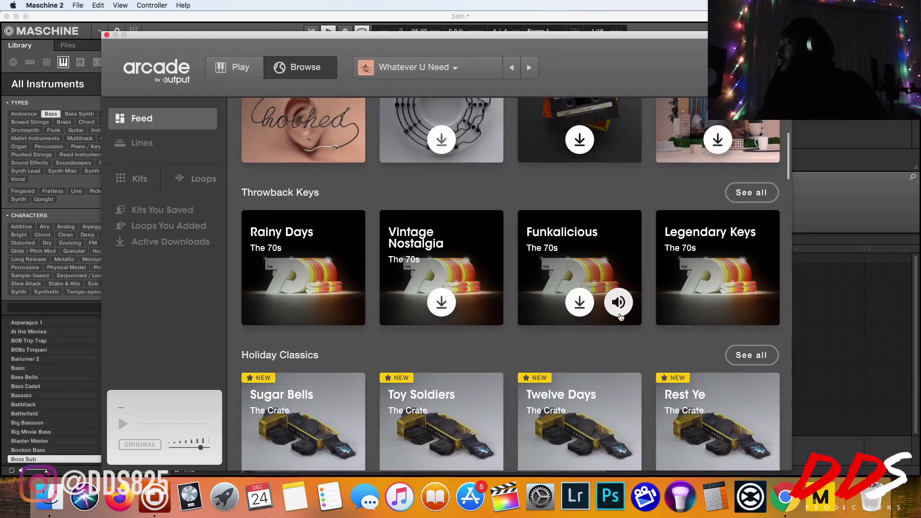
pyautogui.scroll(5, 621, 316)
pyautogui.click(650, 213)
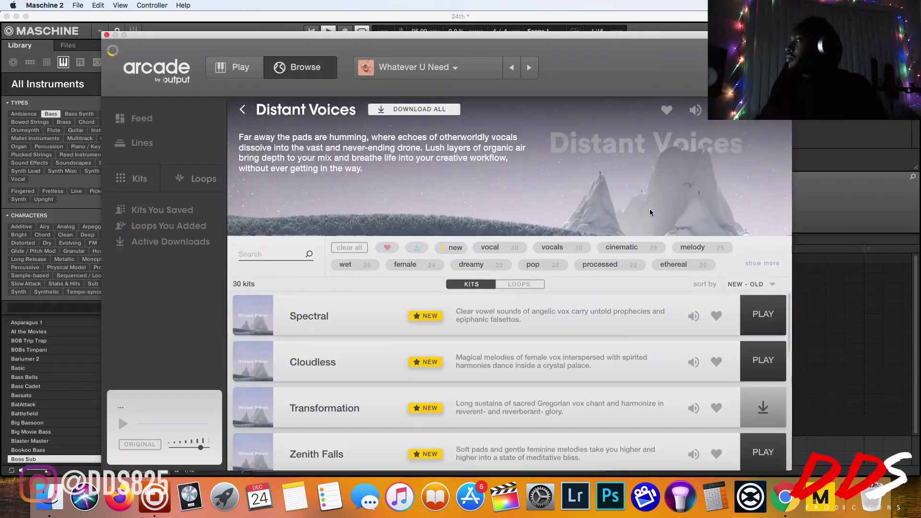
pyautogui.scroll(-20, 631, 363)
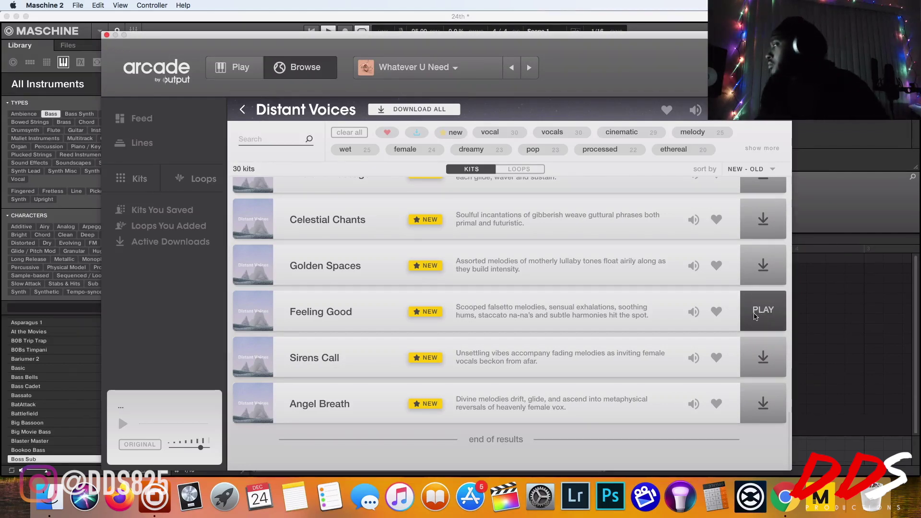
pyautogui.click(755, 316)
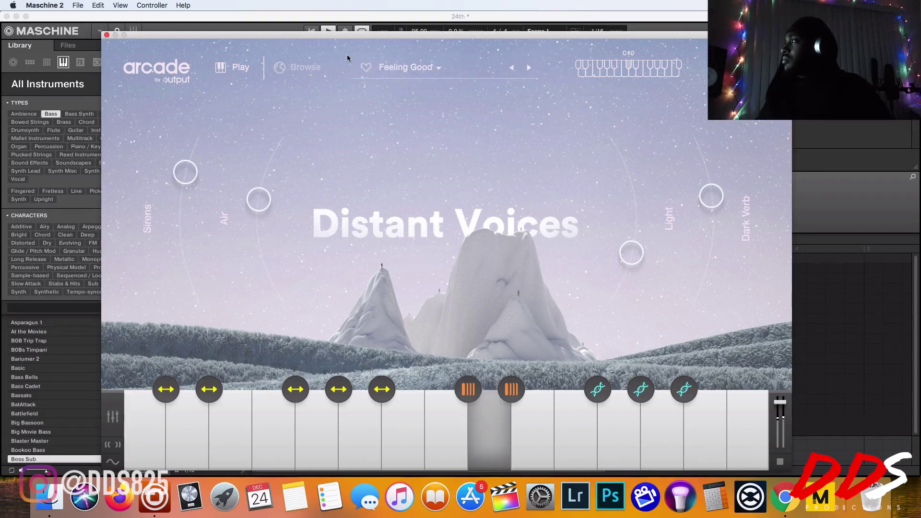
# - With playback stopped, lower the Feeling Good kit's Sirens macro to its minimum and raise the Air macro, and restart playback
pyautogui.moveTo(357, 37); pyautogui.dragTo(410, 53)
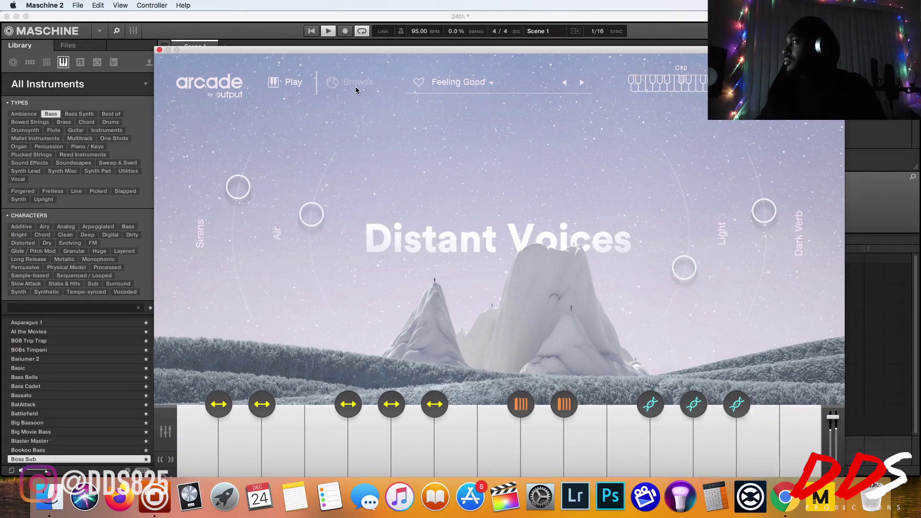
pyautogui.click(330, 32)
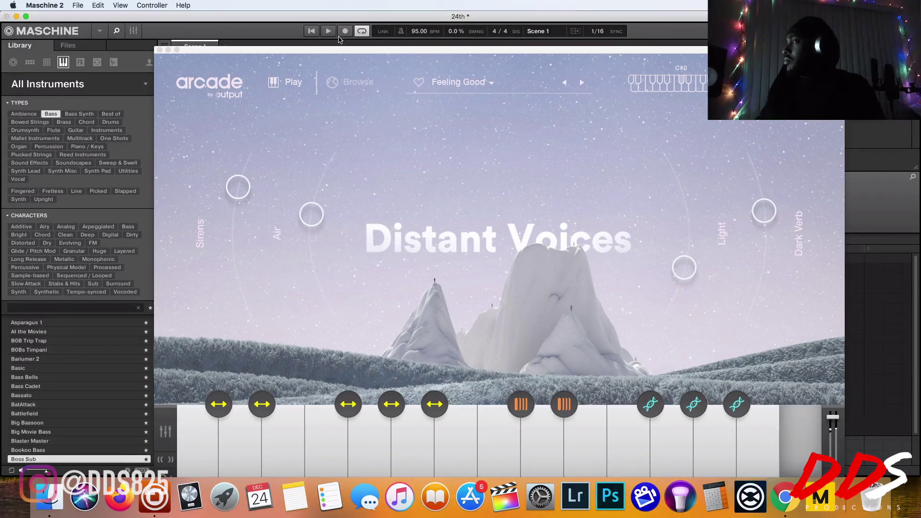
pyautogui.moveTo(238, 188); pyautogui.dragTo(247, 307)
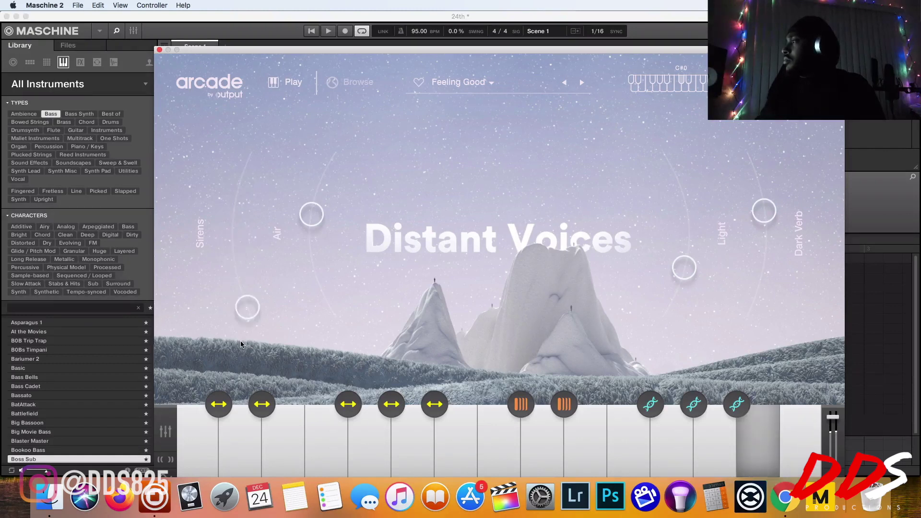
pyautogui.moveTo(322, 218); pyautogui.dragTo(325, 176)
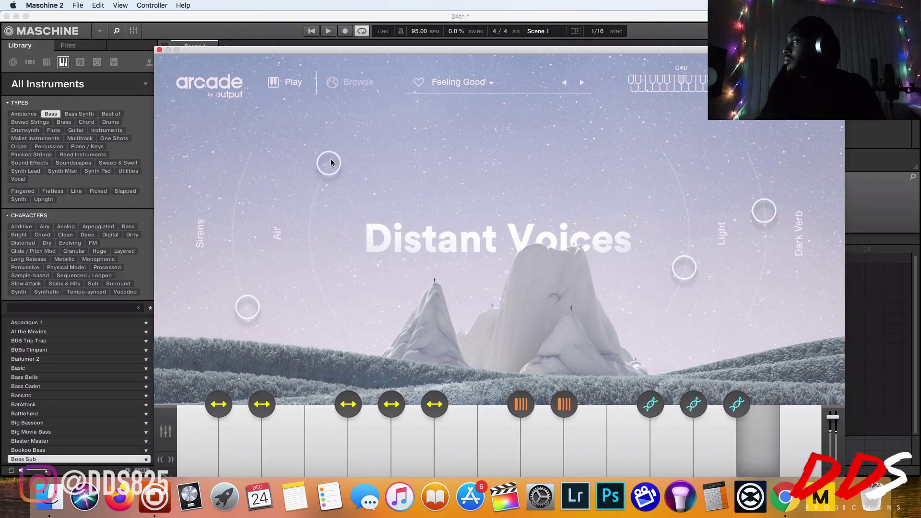
pyautogui.click(321, 34)
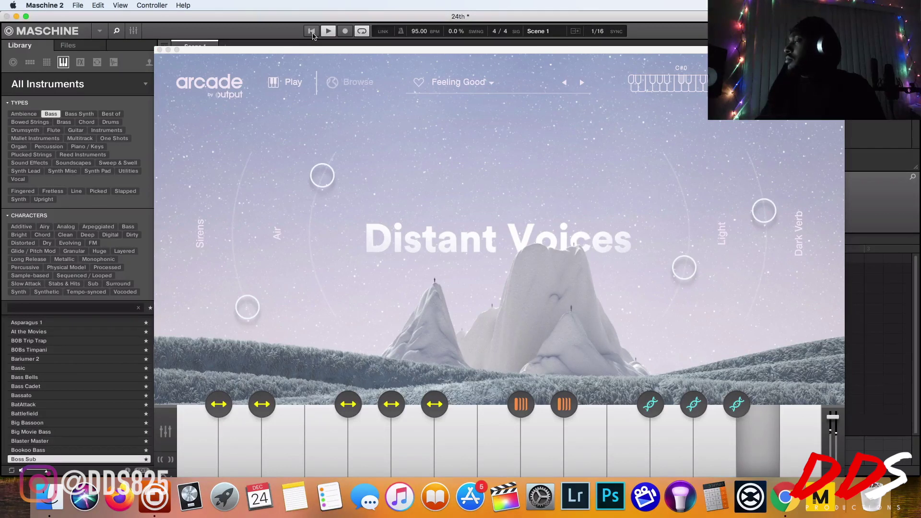
# - Close the Arcade window and delete Group D1
pyautogui.click(356, 88)
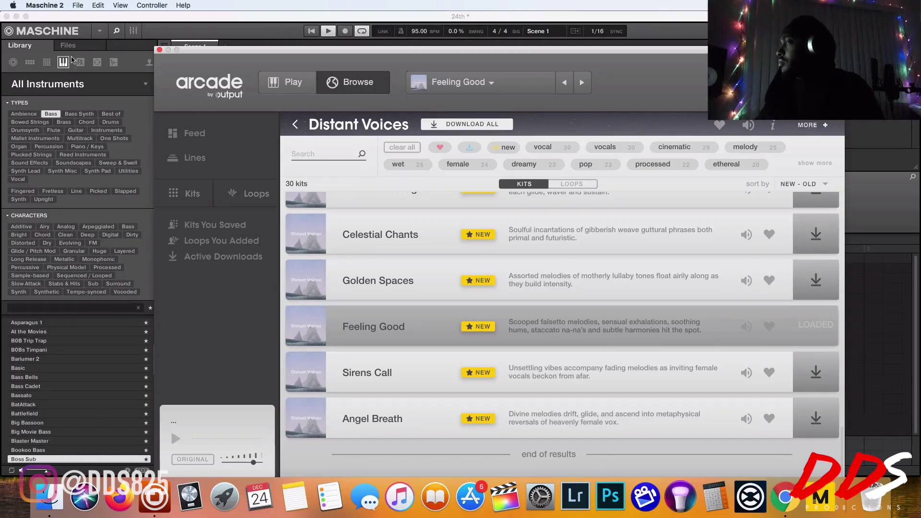
pyautogui.click(159, 50)
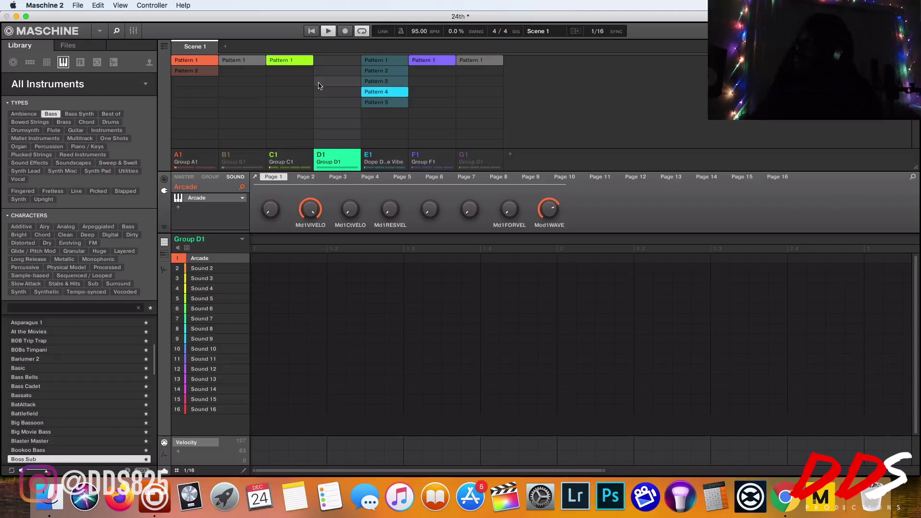
pyautogui.rightClick(350, 163)
pyautogui.click(369, 293)
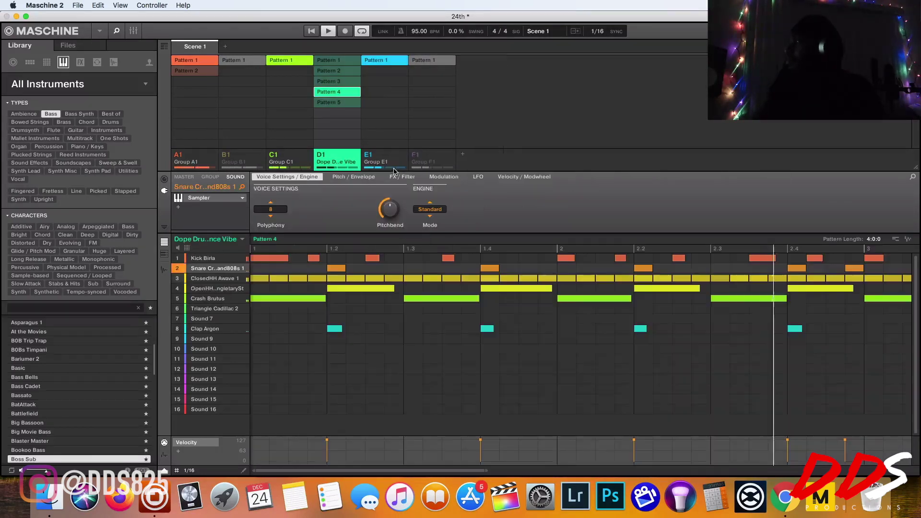
# - Solo the Massive bass group E1 and rename it Bass C#Min
pyautogui.click(370, 157)
pyautogui.doubleClick(375, 162)
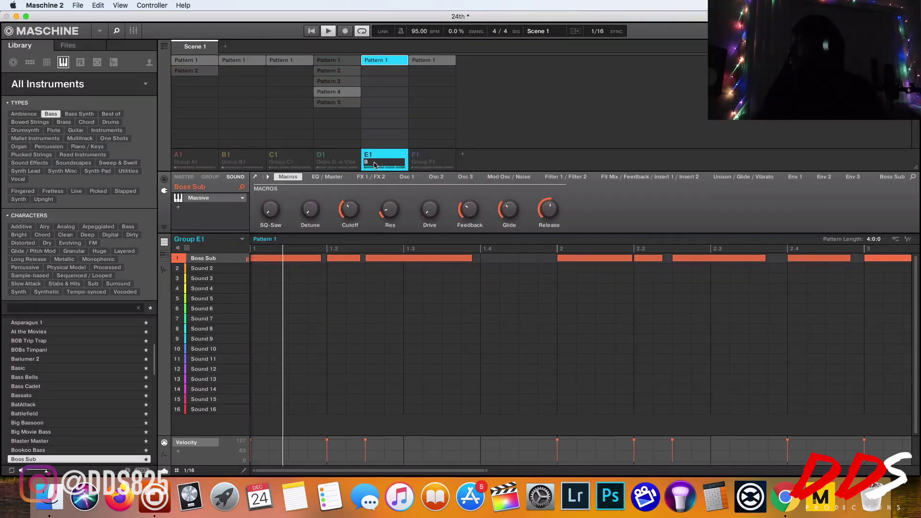
pyautogui.write('Bass C#Min')
pyautogui.press('Return')
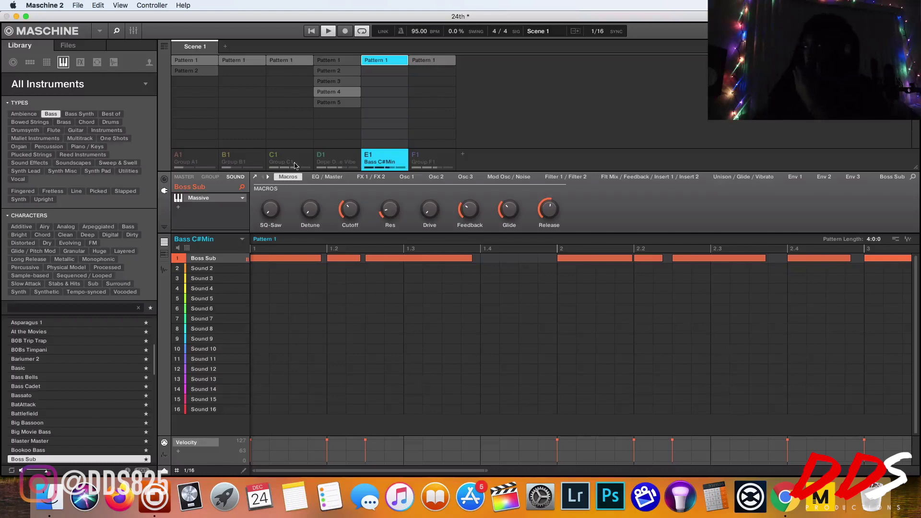
# - Unmute Group C1 and rename it Bells
pyautogui.click(268, 160)
pyautogui.click(274, 154)
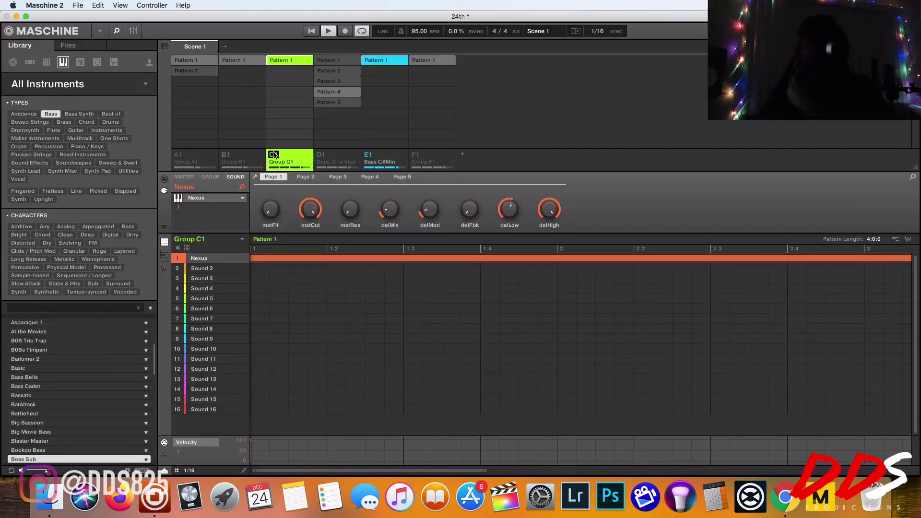
pyautogui.press('space')
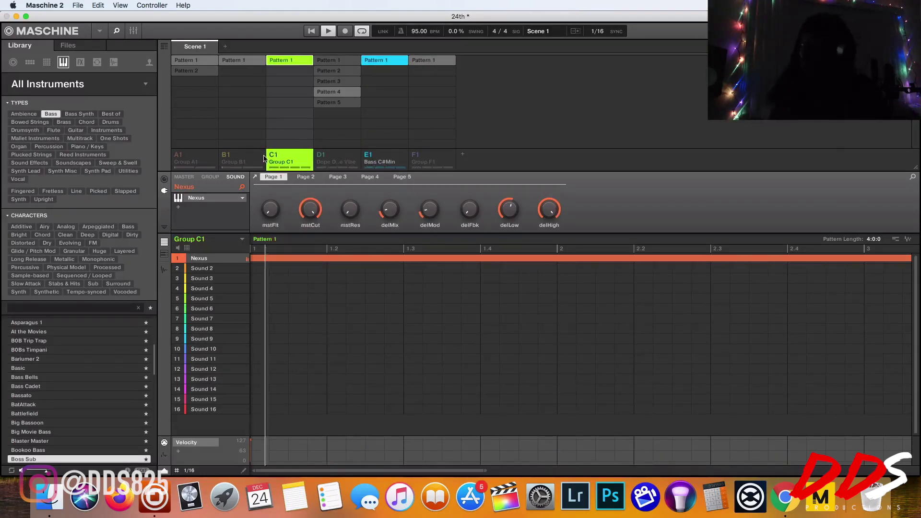
pyautogui.write('Bells')
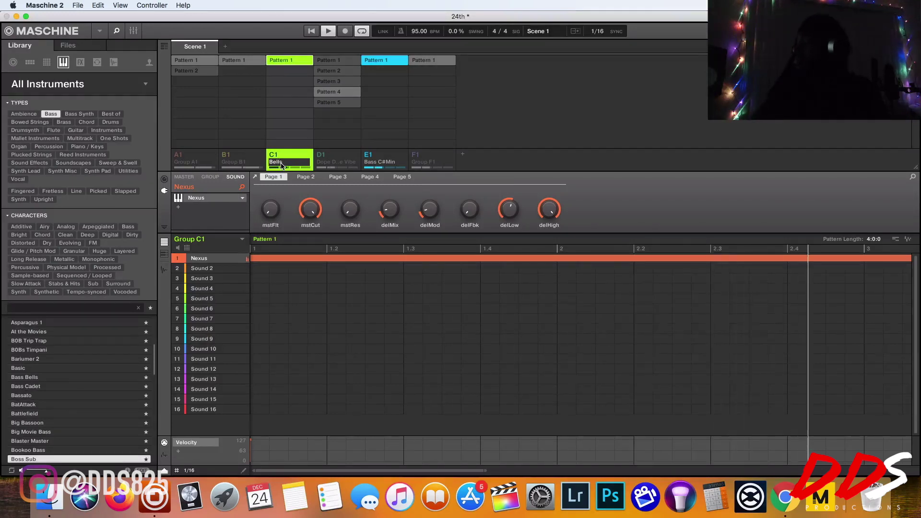
pyautogui.press('Return')
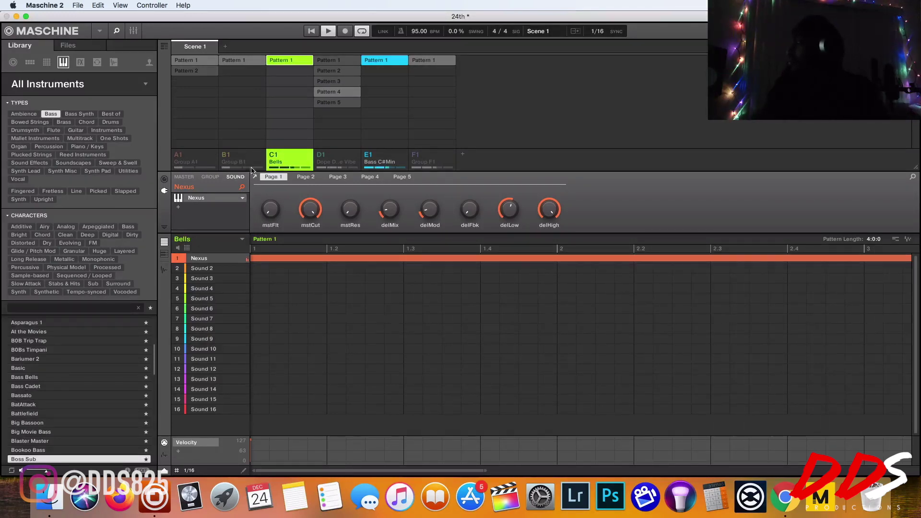
# - Unmute Group B1 and rename it Synth
pyautogui.click(228, 161)
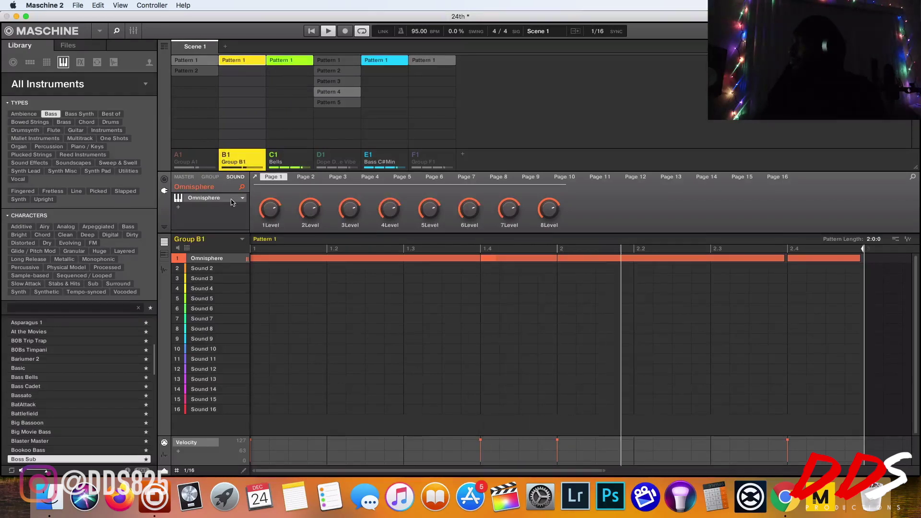
pyautogui.doubleClick(241, 162)
pyautogui.write('S')
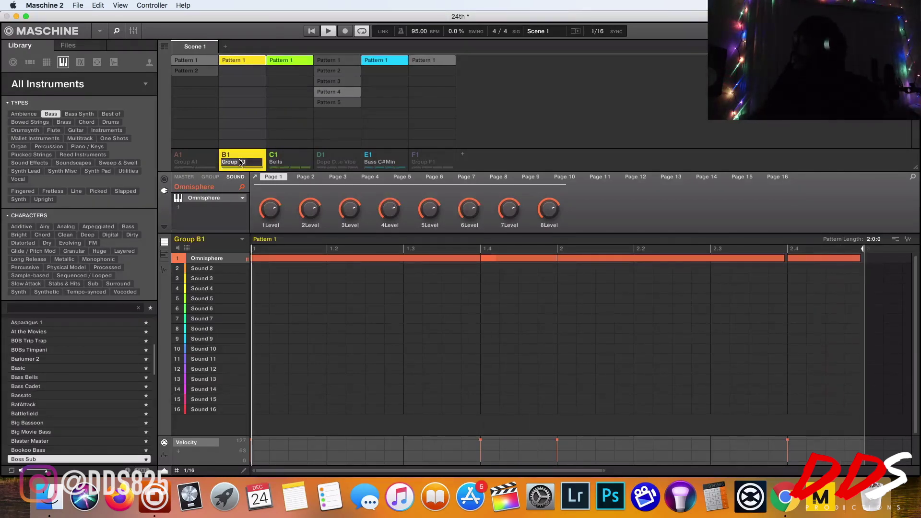
pyautogui.write('ynth')
pyautogui.press('Return')
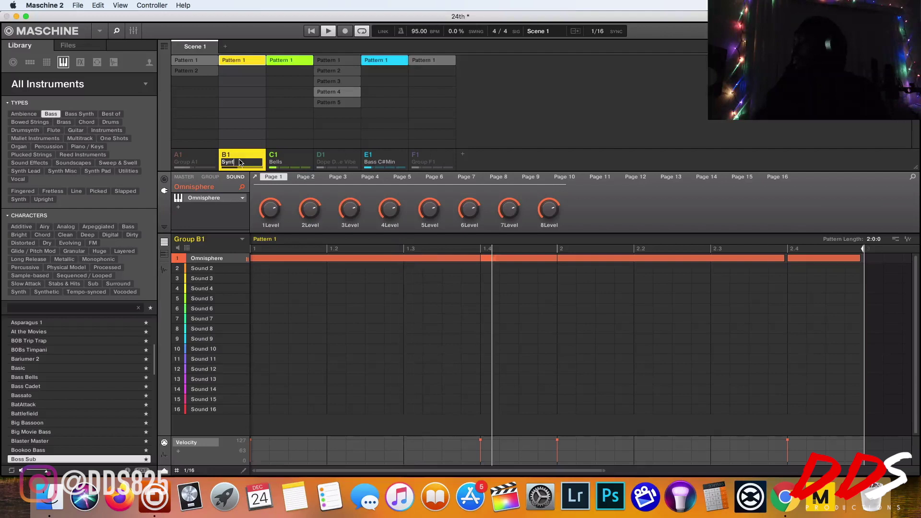
# - Unmute Group F1 and rename it Merry
pyautogui.click(417, 154)
pyautogui.click(433, 161)
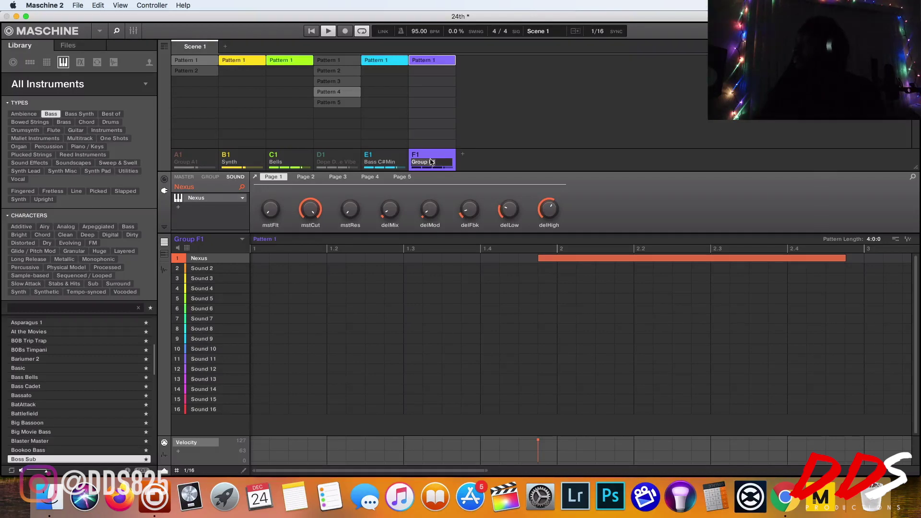
pyautogui.press('Return')
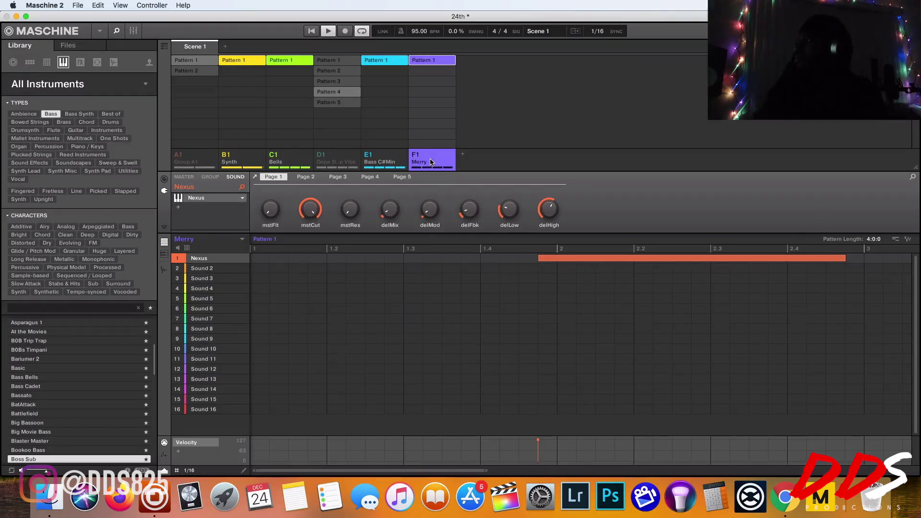
# - Unmute Group A1 and rename it Keys
pyautogui.click(186, 159)
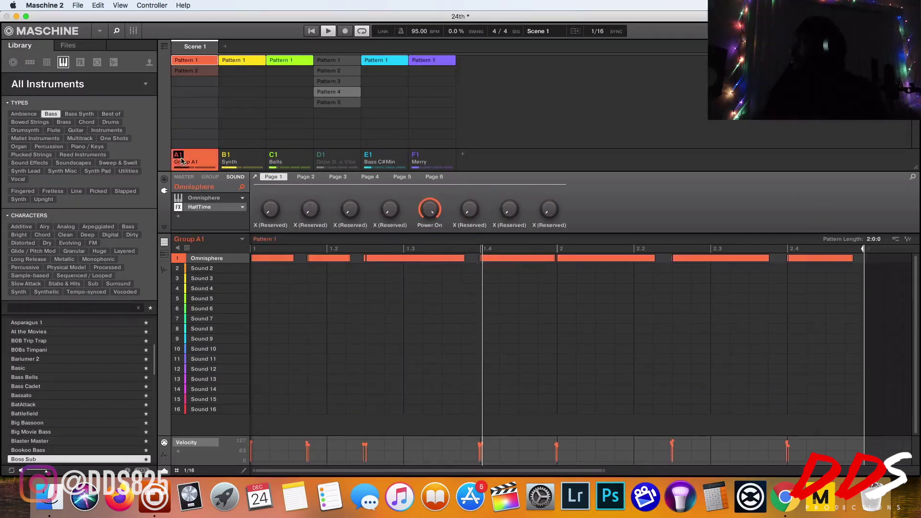
pyautogui.write('K')
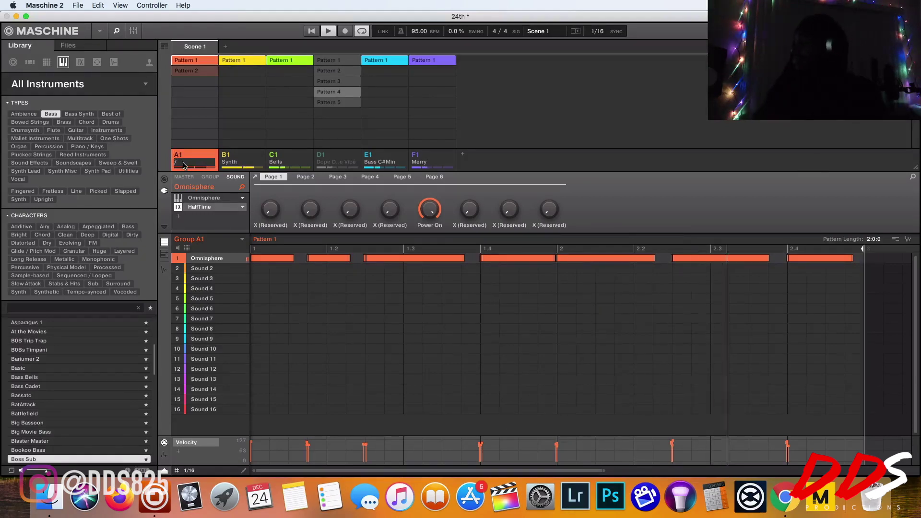
pyautogui.write('eys')
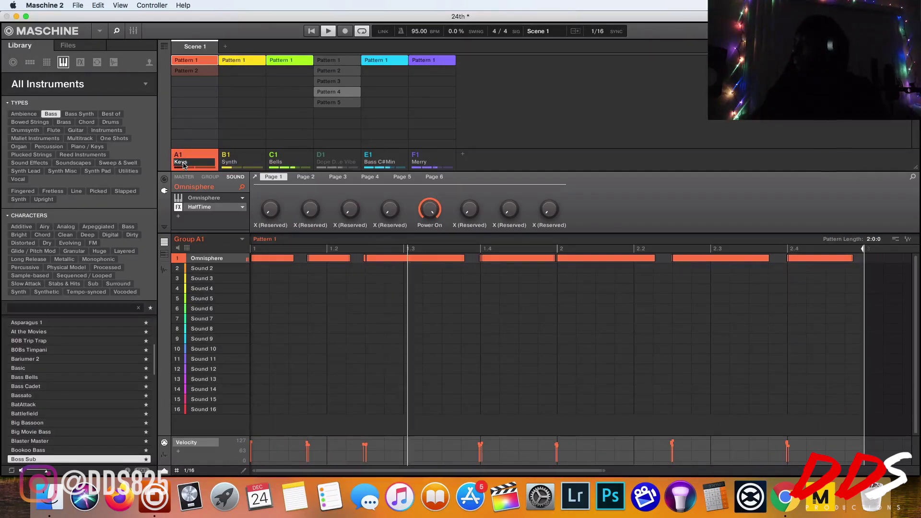
pyautogui.press('Return')
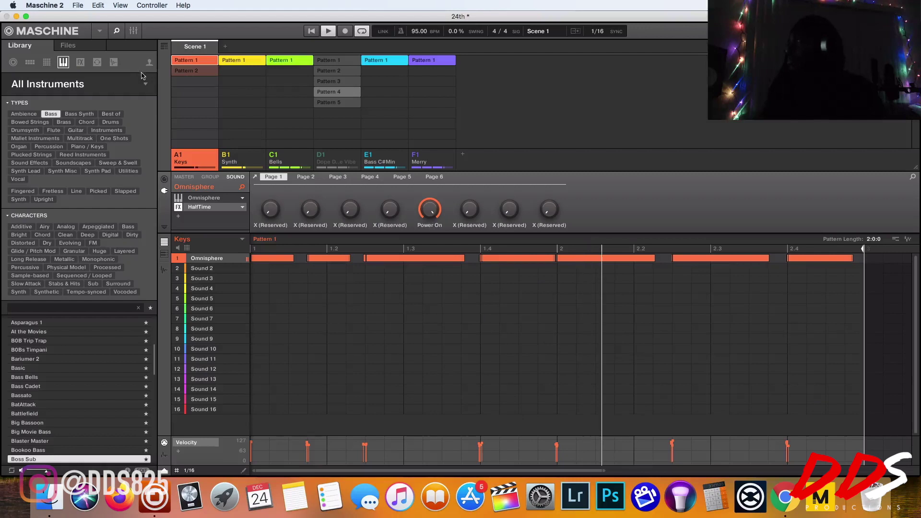
# - Play Pattern 2 of the Keys group with drum group D1 unmuted and the Merry group muted
pyautogui.click(192, 71)
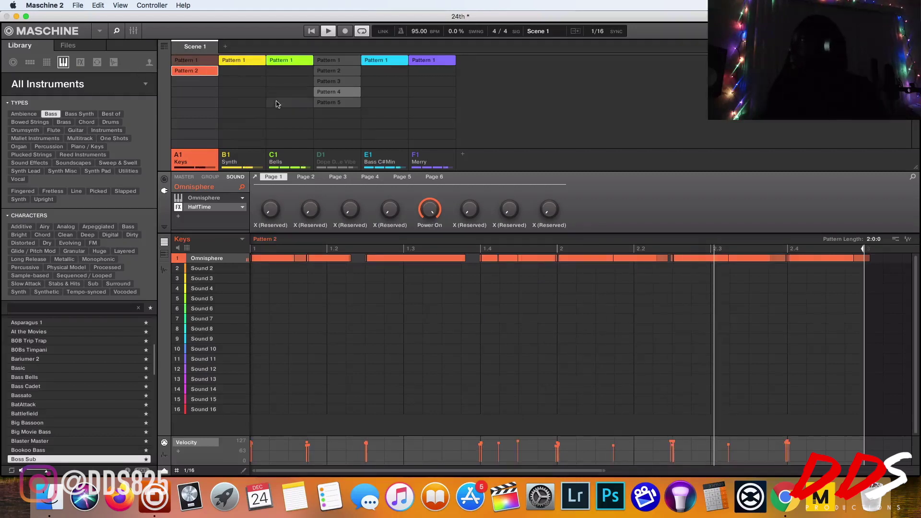
pyautogui.rightClick(320, 156)
pyautogui.rightClick(416, 157)
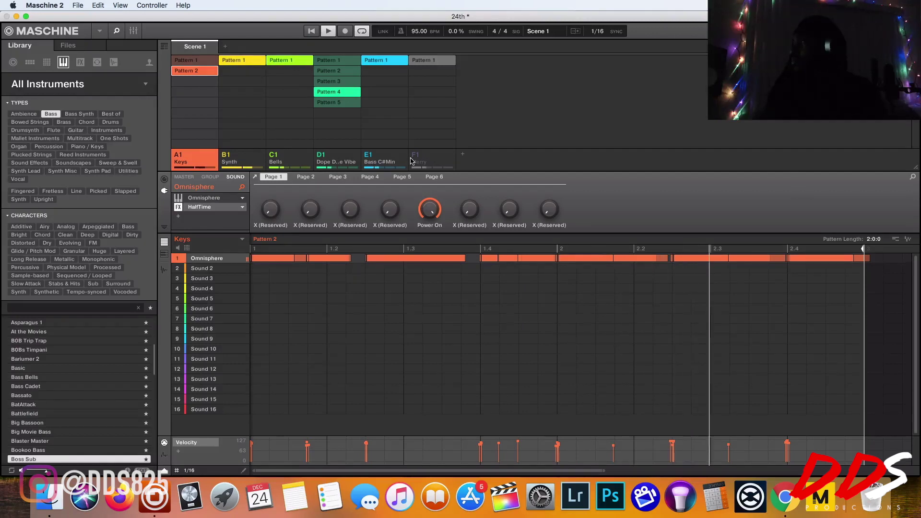
# - Set the project swing to 4.0 %
pyautogui.scroll(4, 455, 32)
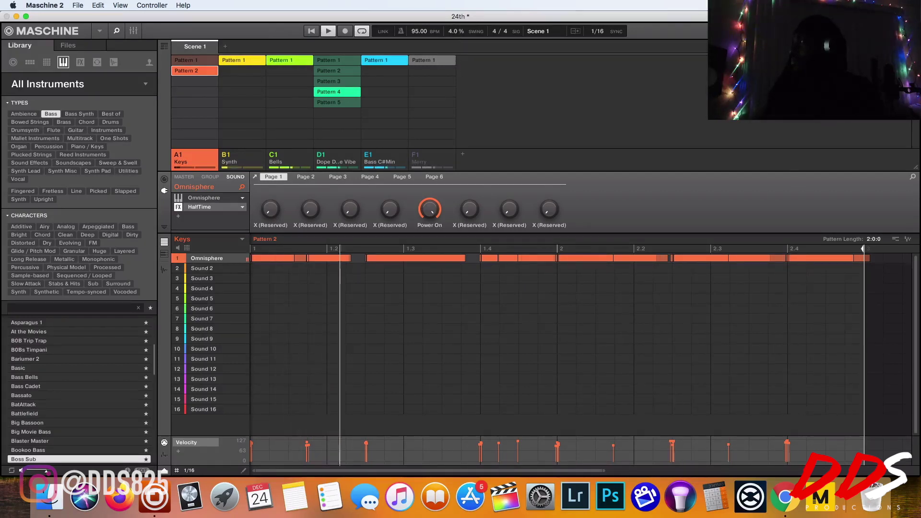
# - Extend Pattern 4 of drum group D1 to a length of 8:0:0 and add an empty Pattern 6 to the group
pyautogui.click(327, 92)
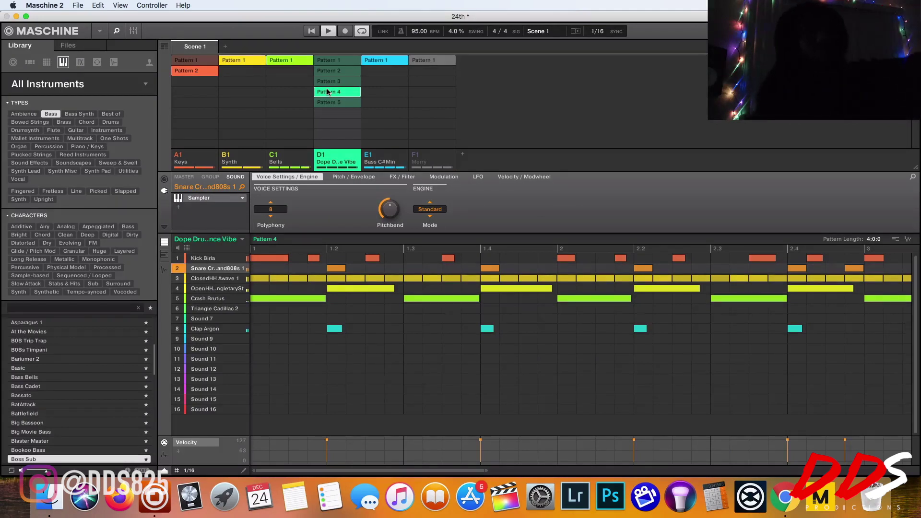
pyautogui.press('Up')
pyautogui.press('Up')
pyautogui.press('Up')
pyautogui.press('Up')
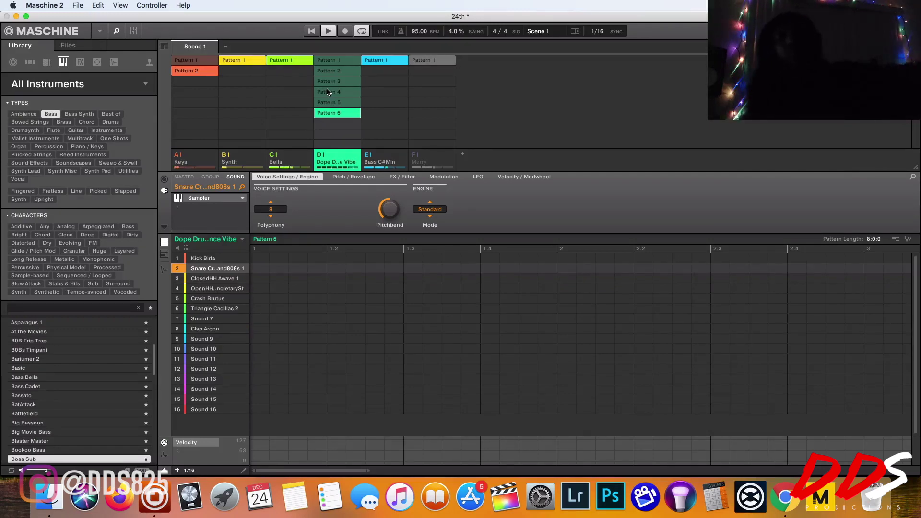
pyautogui.click(328, 92)
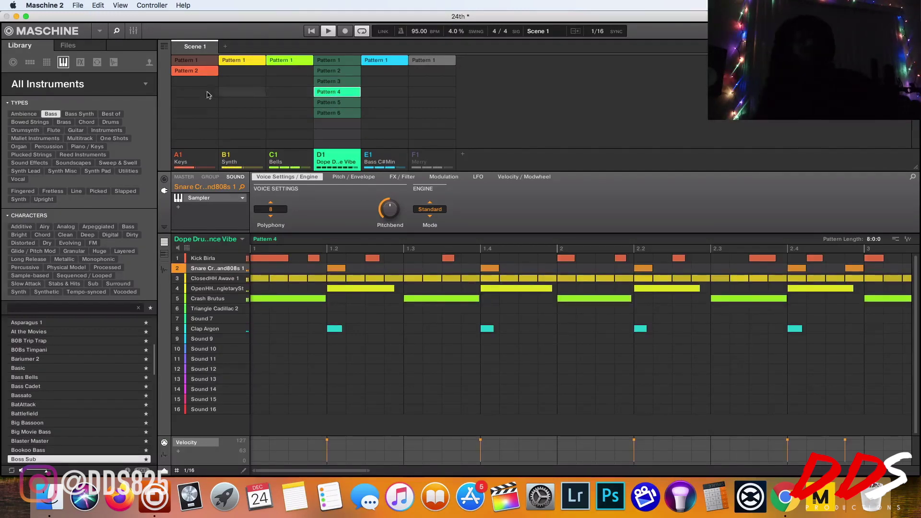
# - Save the project and unmute the Merry group
pyautogui.click(78, 5)
pyautogui.moveTo(97, 35)
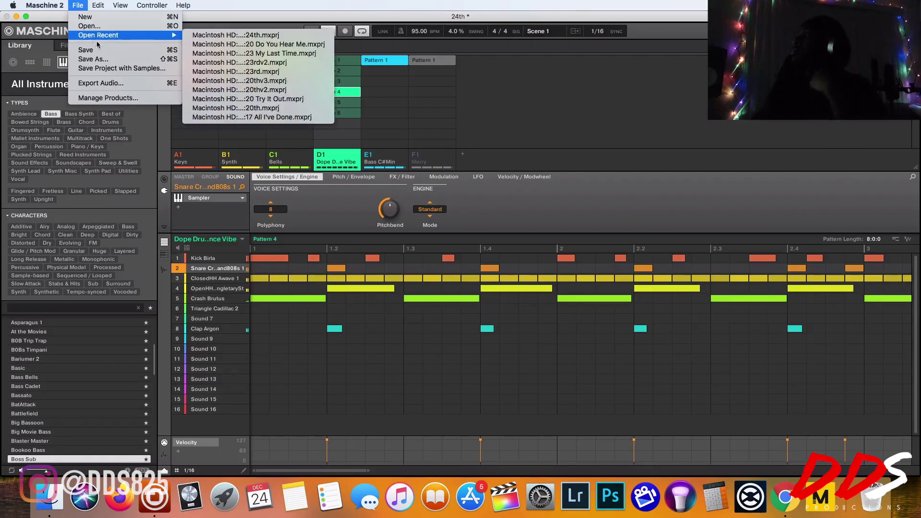
pyautogui.click(86, 50)
pyautogui.click(417, 154)
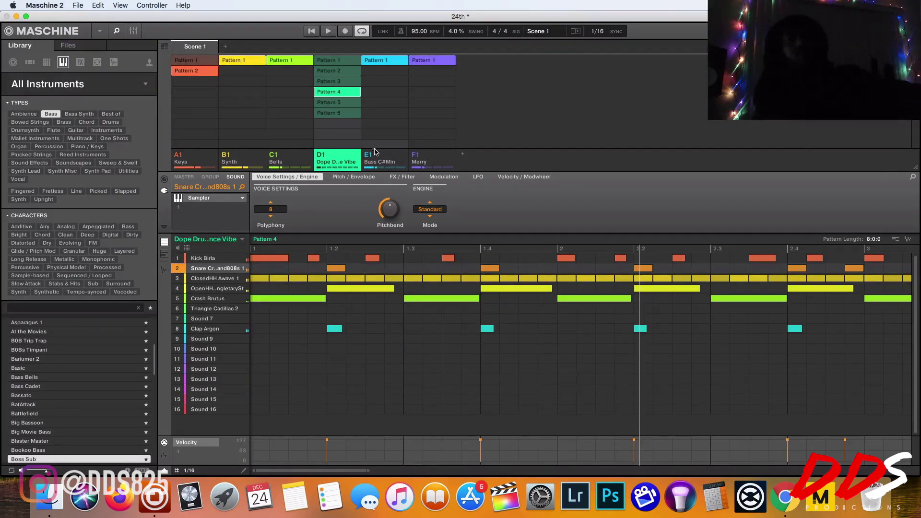
# - Build Scene 1 from only Pattern 1 of the Keys, Synth and Bells groups, leaving out drums, bass and Merry
pyautogui.click(217, 61)
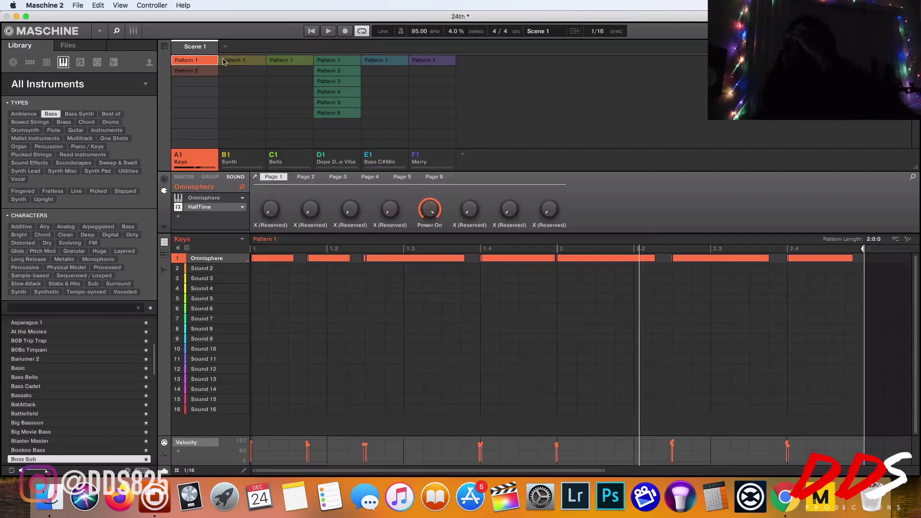
pyautogui.click(242, 60)
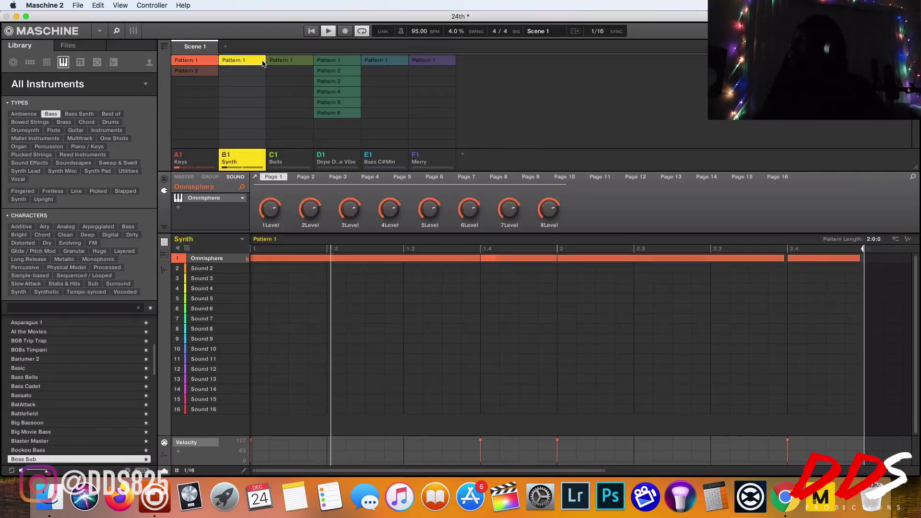
pyautogui.click(281, 60)
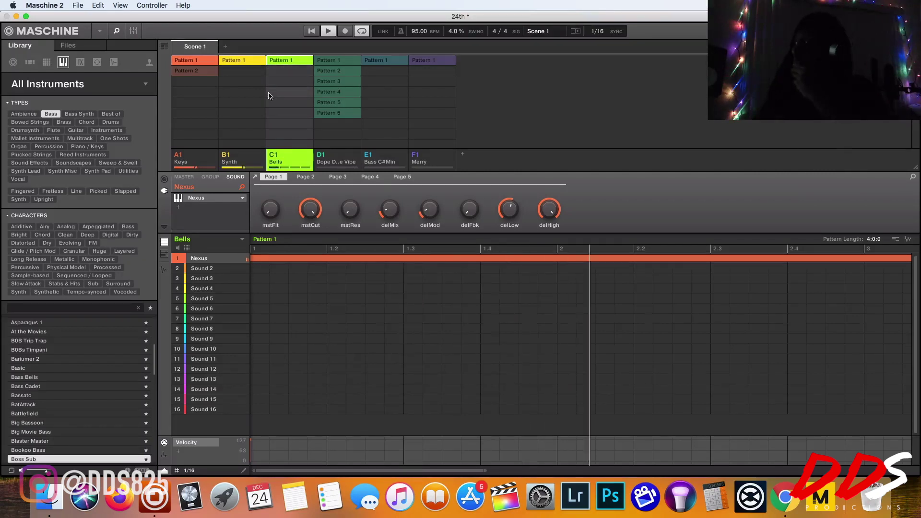
# - Create Scene 2 with Keys Pattern 2, drum Pattern 4, and Pattern 1 of Synth, Bells and Bass, leaving out Merry
pyautogui.click(215, 72)
pyautogui.click(355, 91)
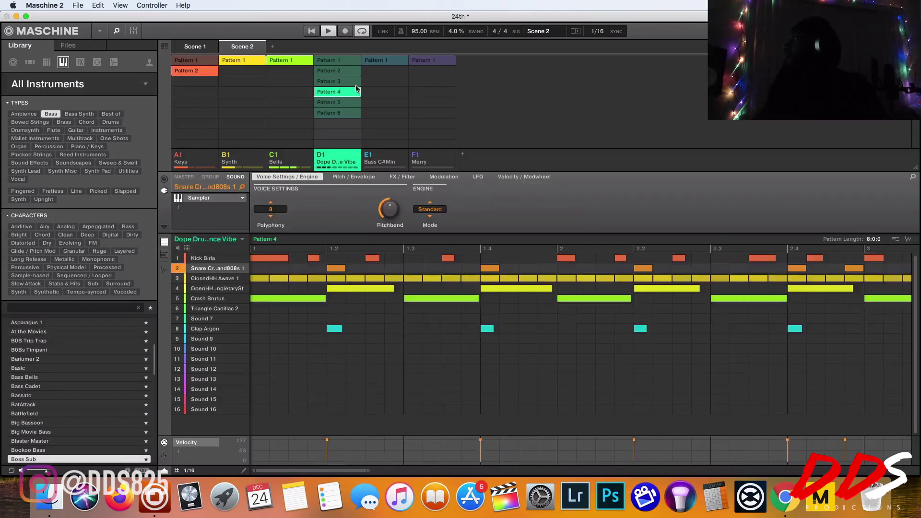
pyautogui.click(383, 62)
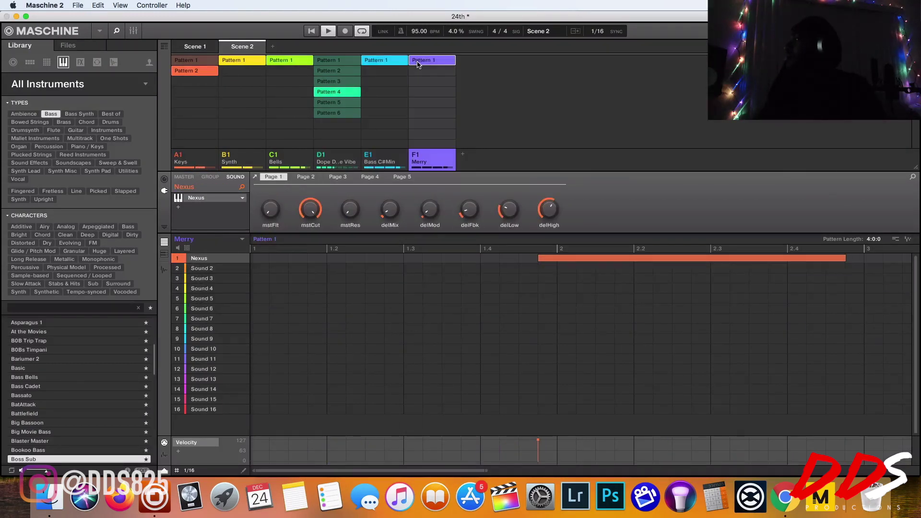
pyautogui.click(416, 63)
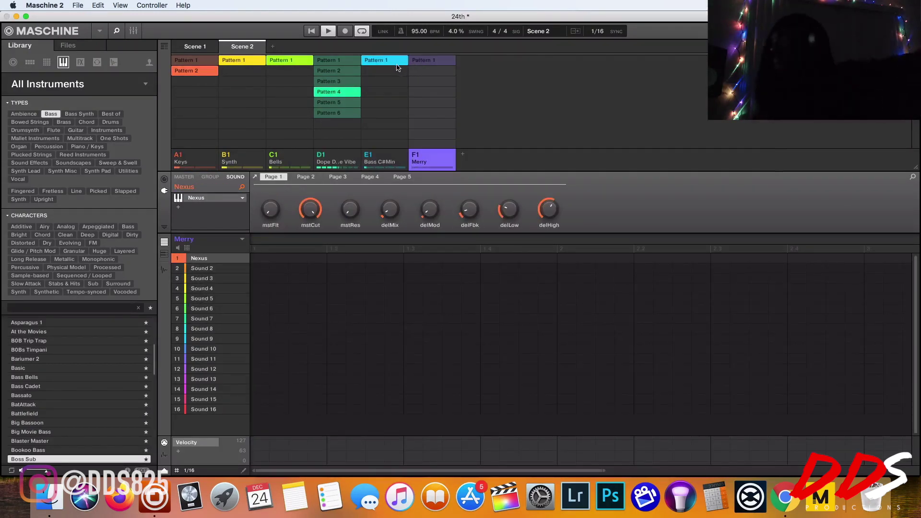
# - Create Scene 3 with Keys Pattern 1, Bells Pattern 1 and drum Pattern 2, leaving out Synth and Bass
pyautogui.click(239, 62)
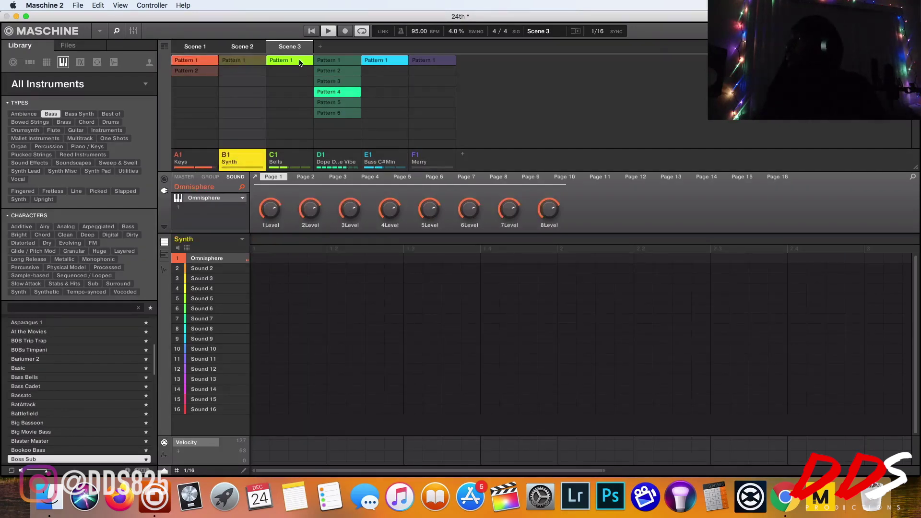
pyautogui.click(315, 64)
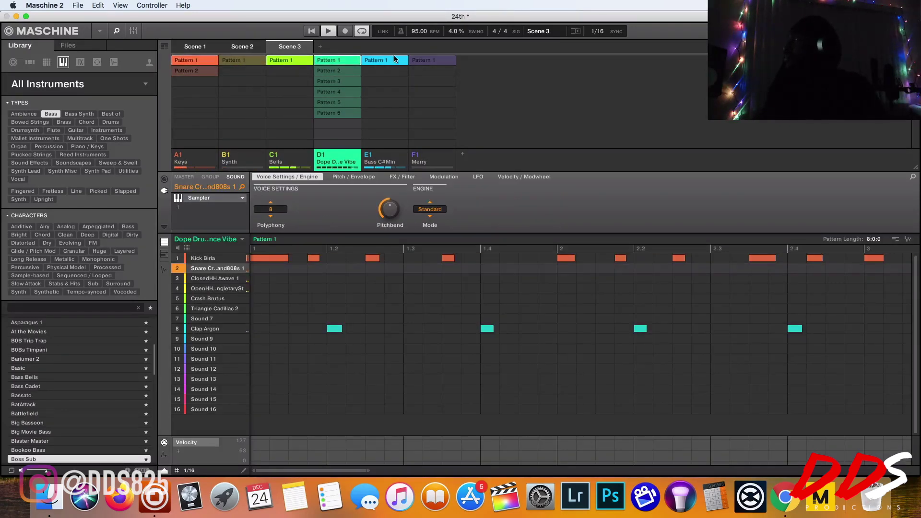
pyautogui.click(393, 57)
pyautogui.click(350, 71)
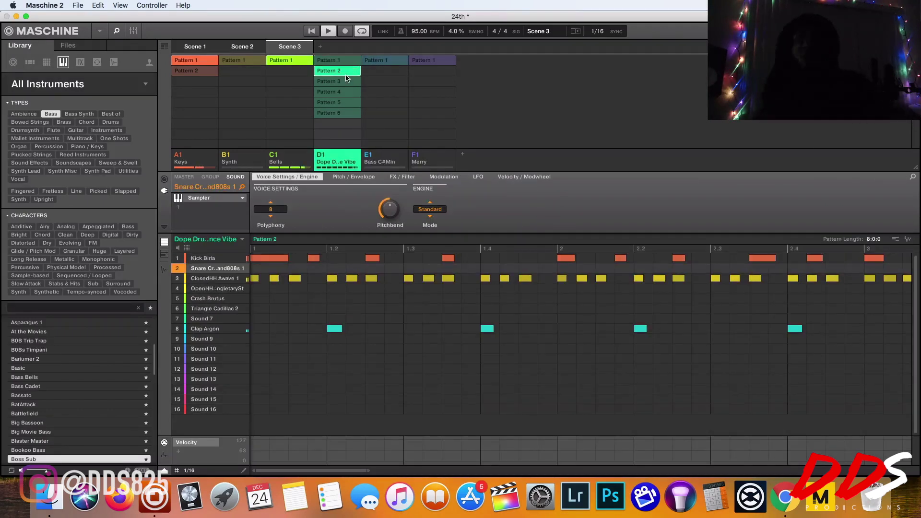
# - Create Scene 4 as a variation of Scene 3 with drum Pattern 3 and Bass Pattern 1
pyautogui.click(320, 46)
pyautogui.click(336, 82)
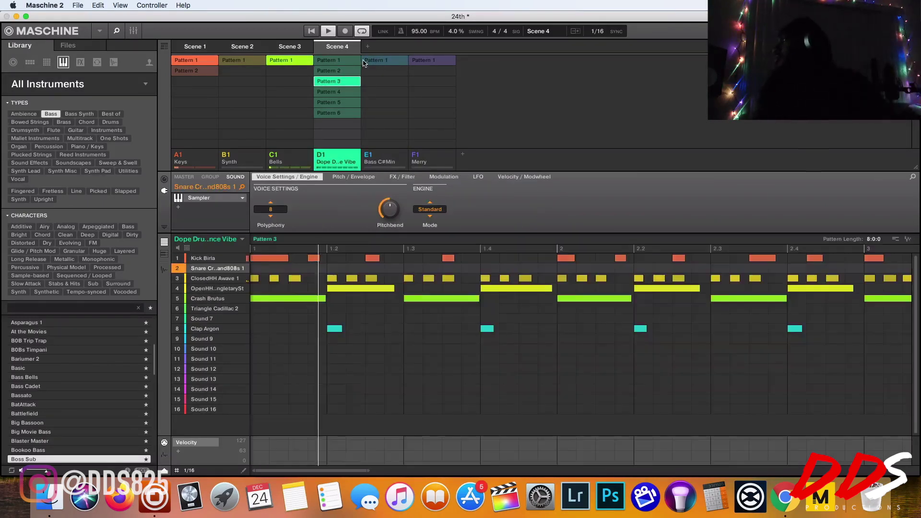
pyautogui.click(365, 62)
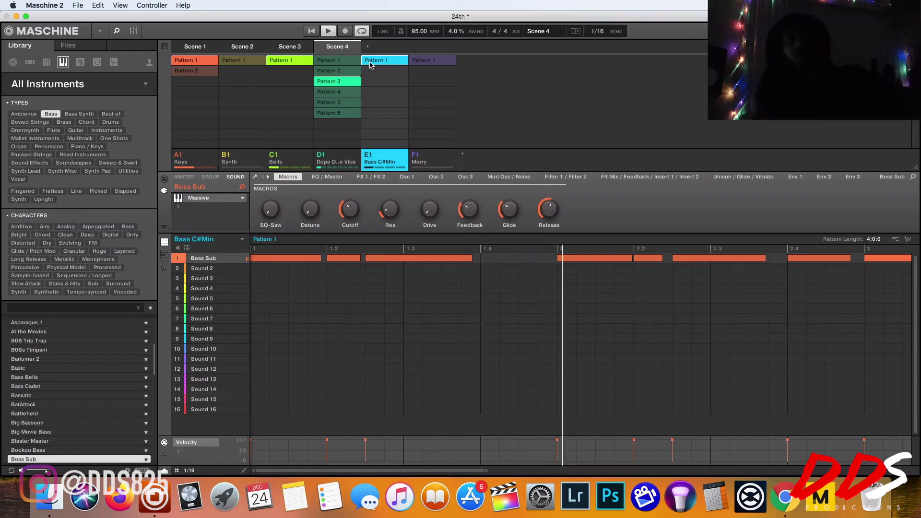
# - Create Scene 5 with Keys Pattern 2, Bells Pattern 1 and drum Pattern 5, removing the Bass pattern
pyautogui.click(367, 46)
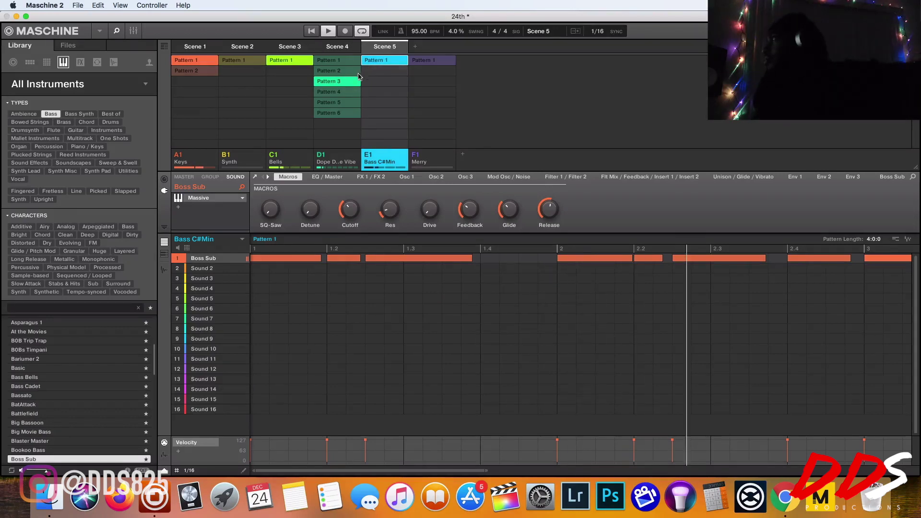
pyautogui.click(343, 103)
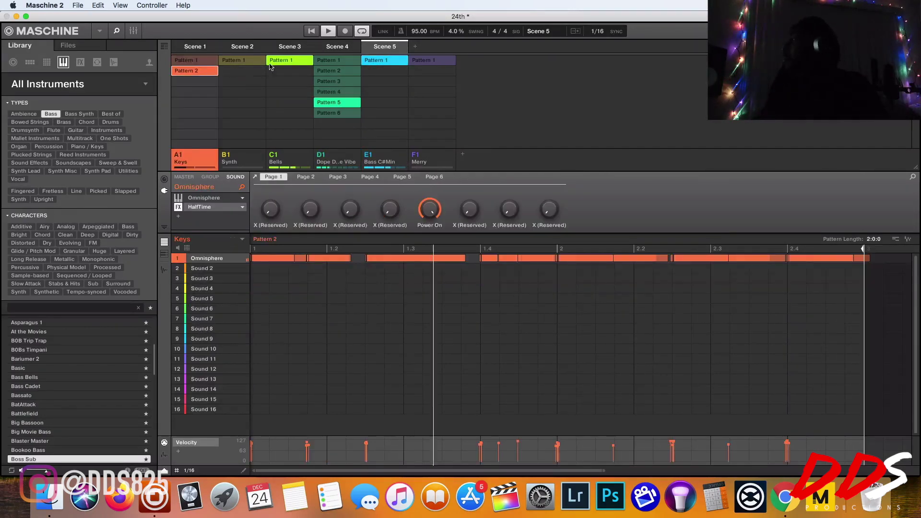
pyautogui.click(393, 65)
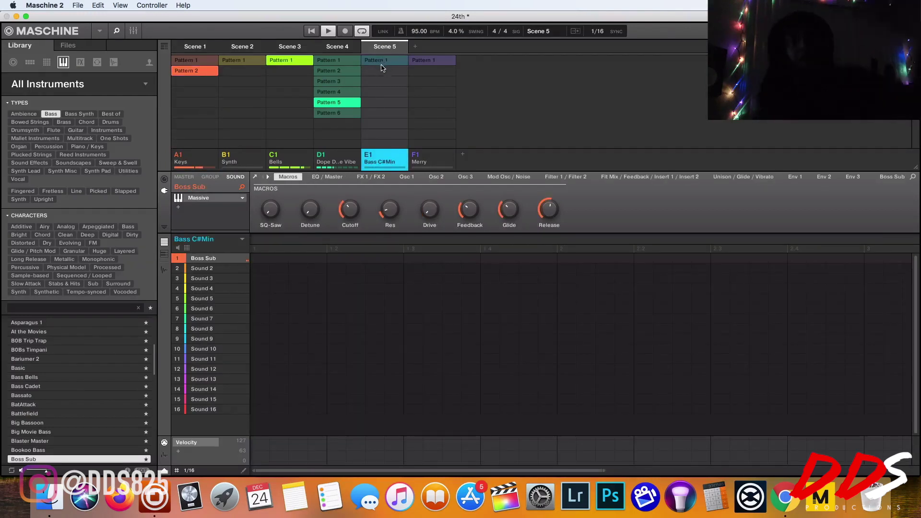
# - Duplicate Scene 5 as Scene 6 and add Bass Pattern 1 to it, keeping drum Pattern 5
pyautogui.press('super+d')
pyautogui.click(320, 115)
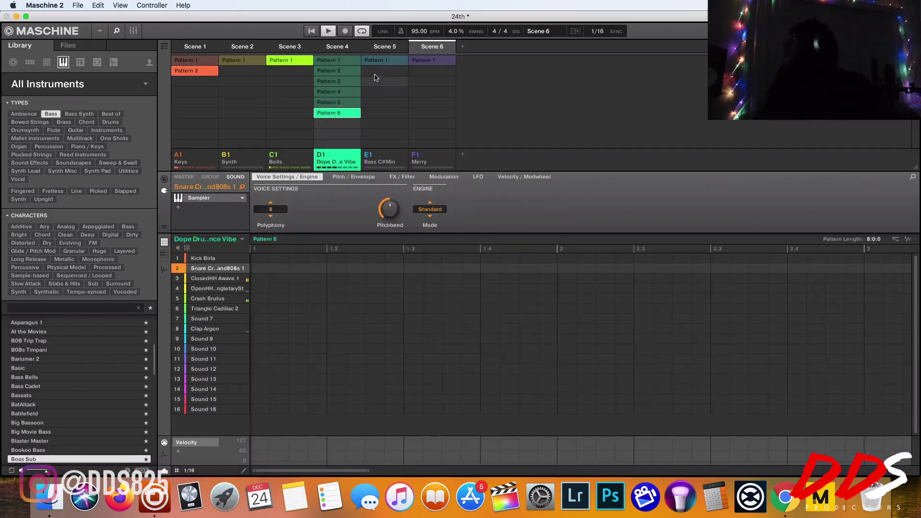
pyautogui.click(374, 62)
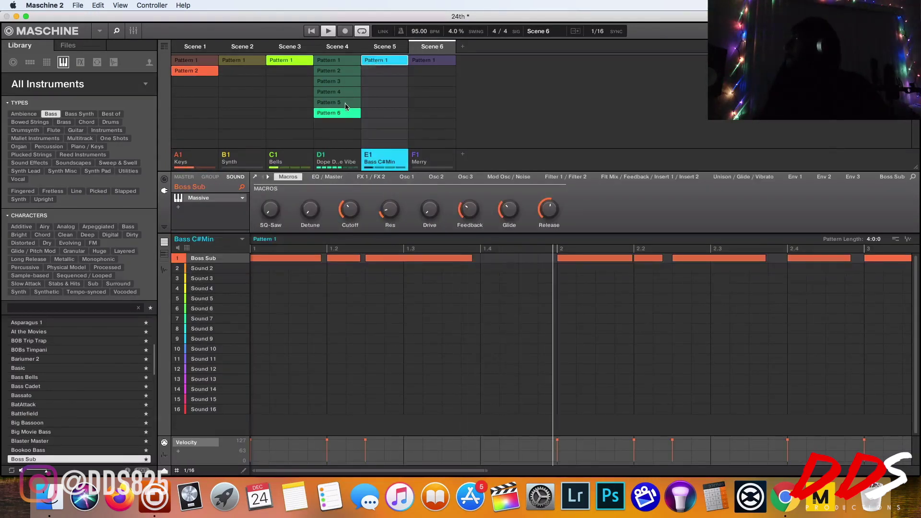
pyautogui.click(345, 103)
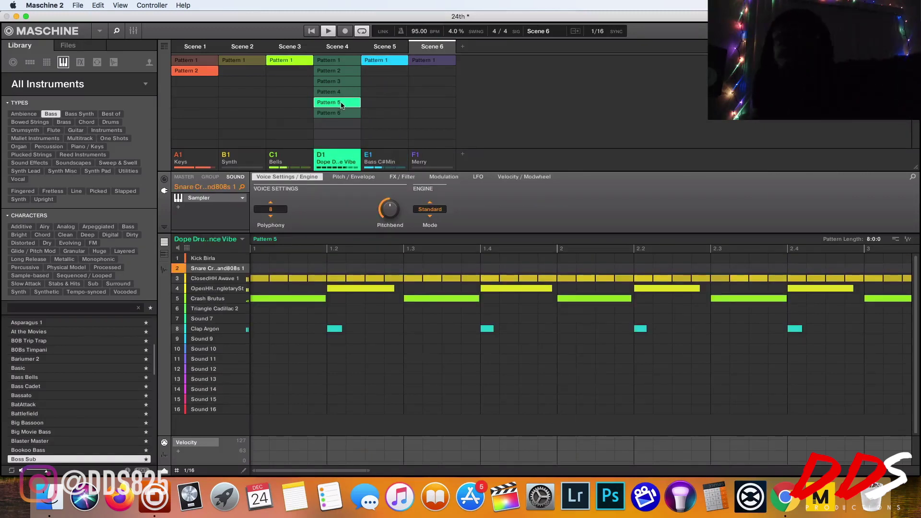
# - Duplicate Scene 6 as Scene 7, switching the drums to the empty Pattern 6 and adding Synth Pattern 1
pyautogui.press('super+d')
pyautogui.click(333, 112)
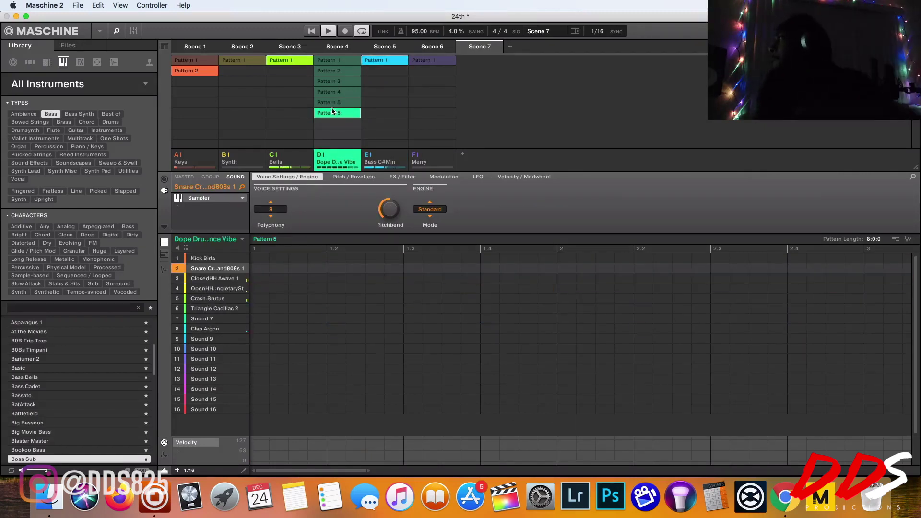
pyautogui.click(254, 61)
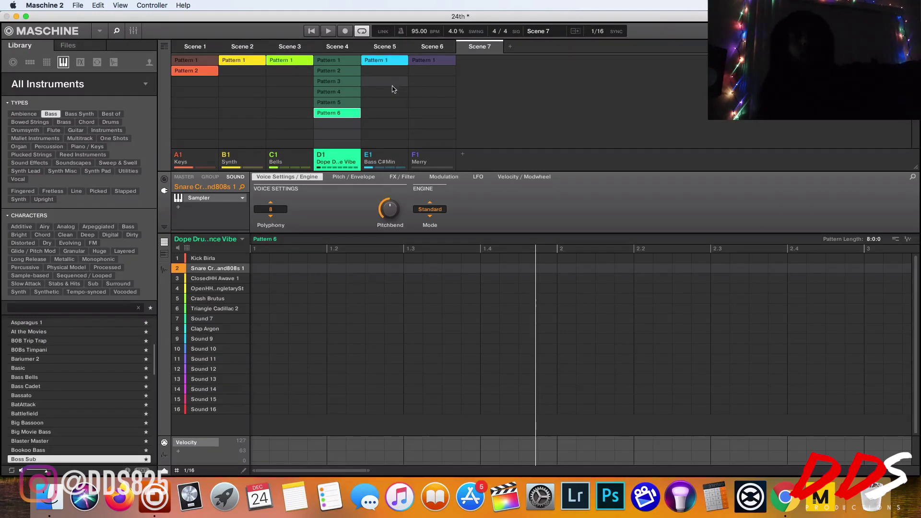
# - Play the song arrangement with the whole timeline in view and check the Keys and Synth groups
pyautogui.press('space')
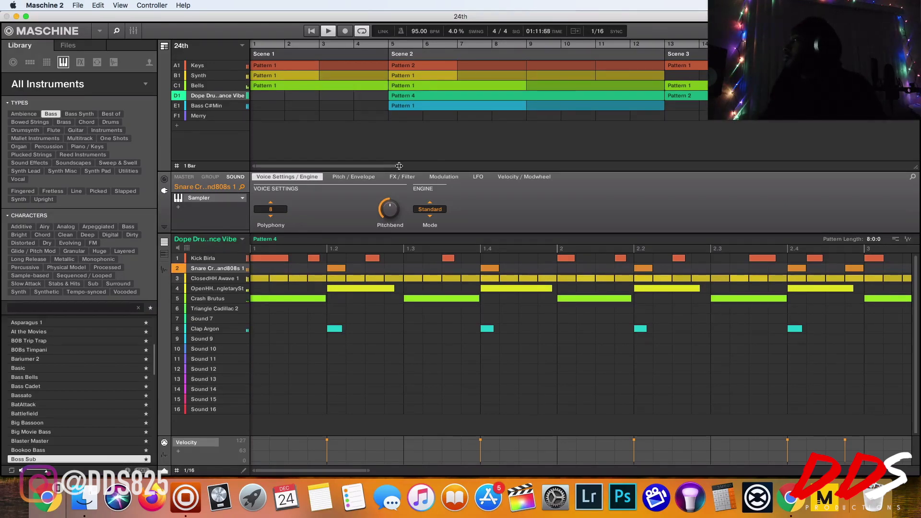
pyautogui.moveTo(398, 166); pyautogui.dragTo(907, 165)
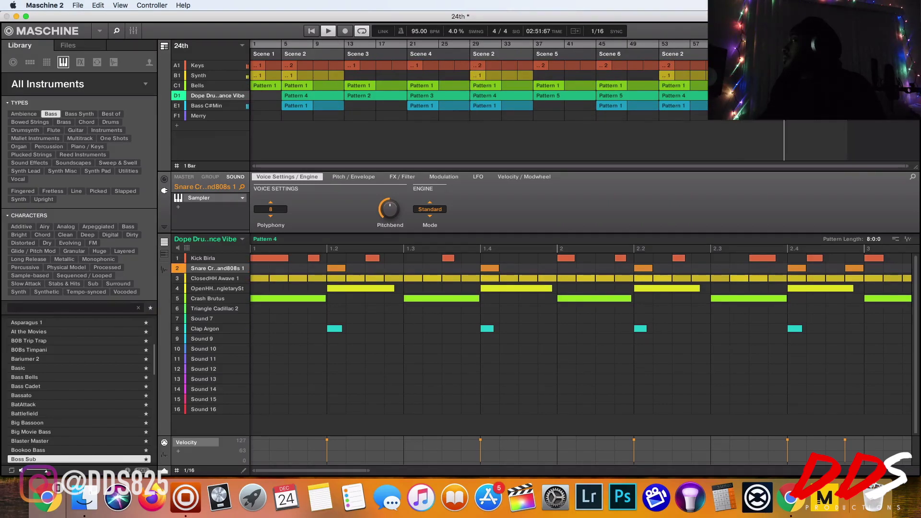
pyautogui.click(197, 65)
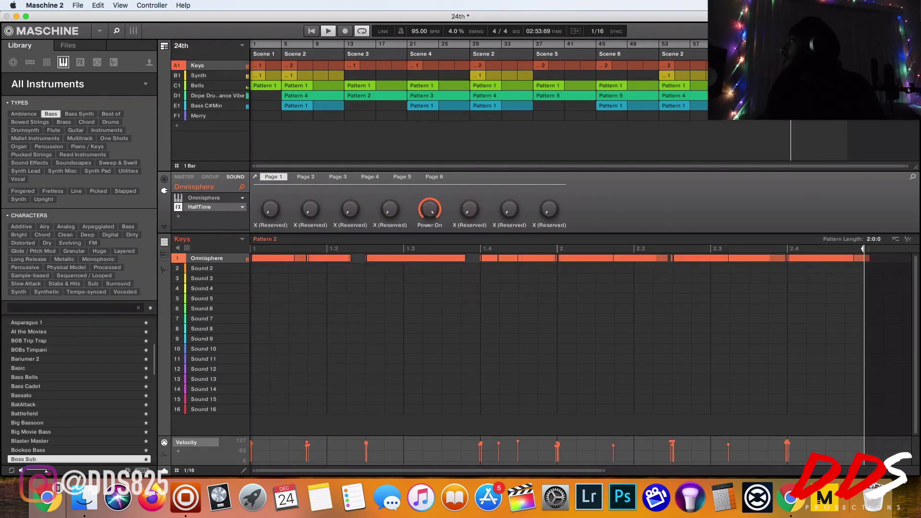
pyautogui.click(198, 75)
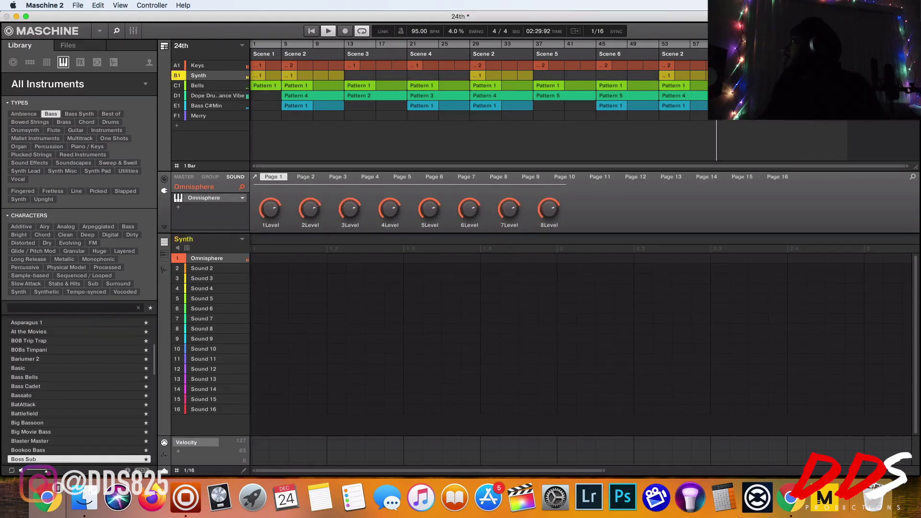
pyautogui.click(197, 65)
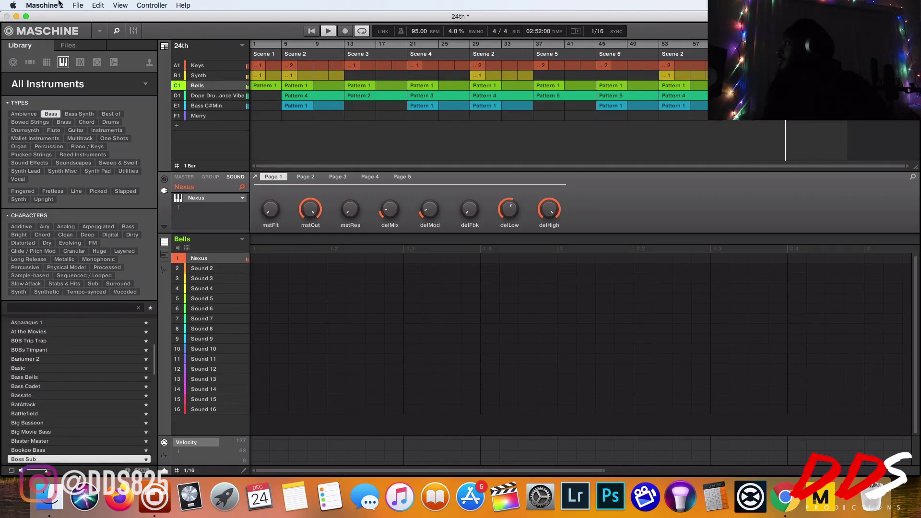
# - Stop playback and select the Merry group in the arrangement
pyautogui.press('space')
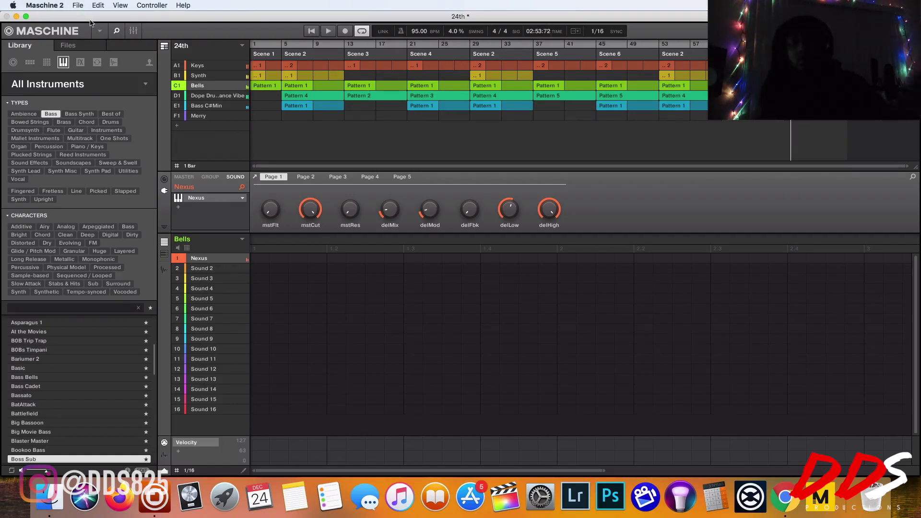
pyautogui.click(197, 118)
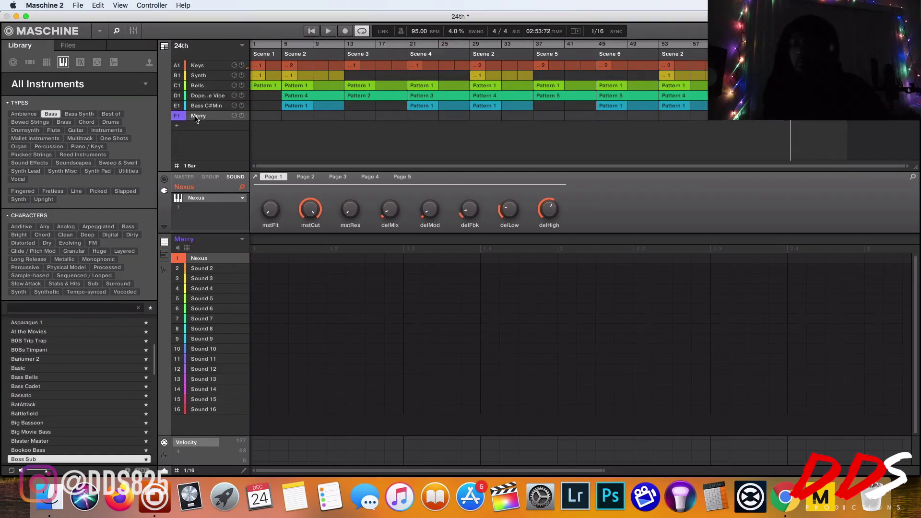